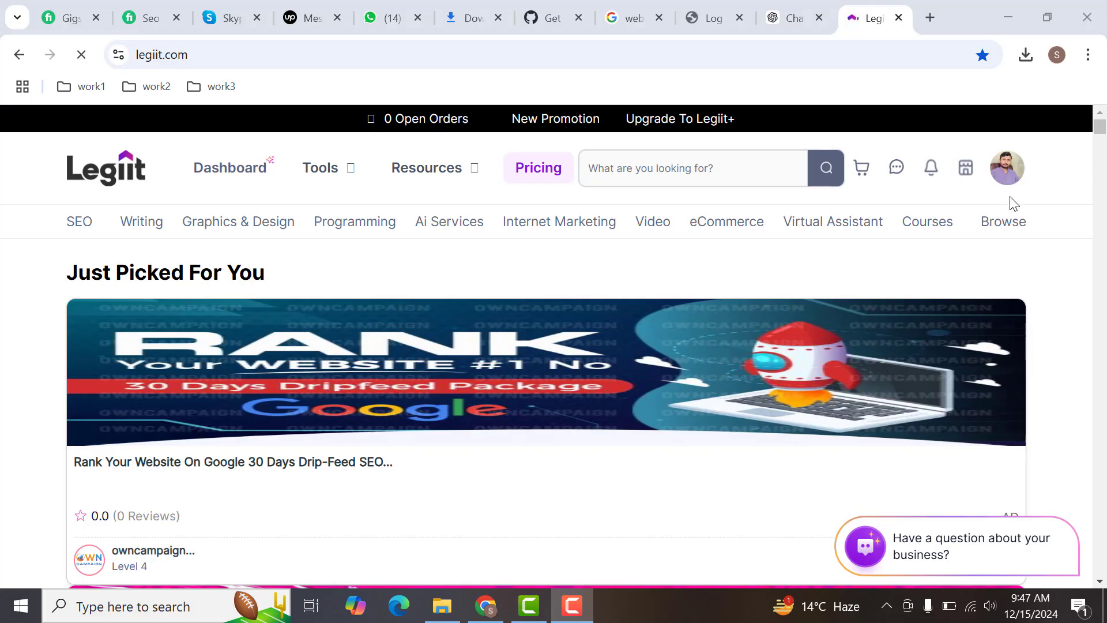
- Open the account's services list and start creating a new service
left_click(971, 170)
left_click(873, 287)
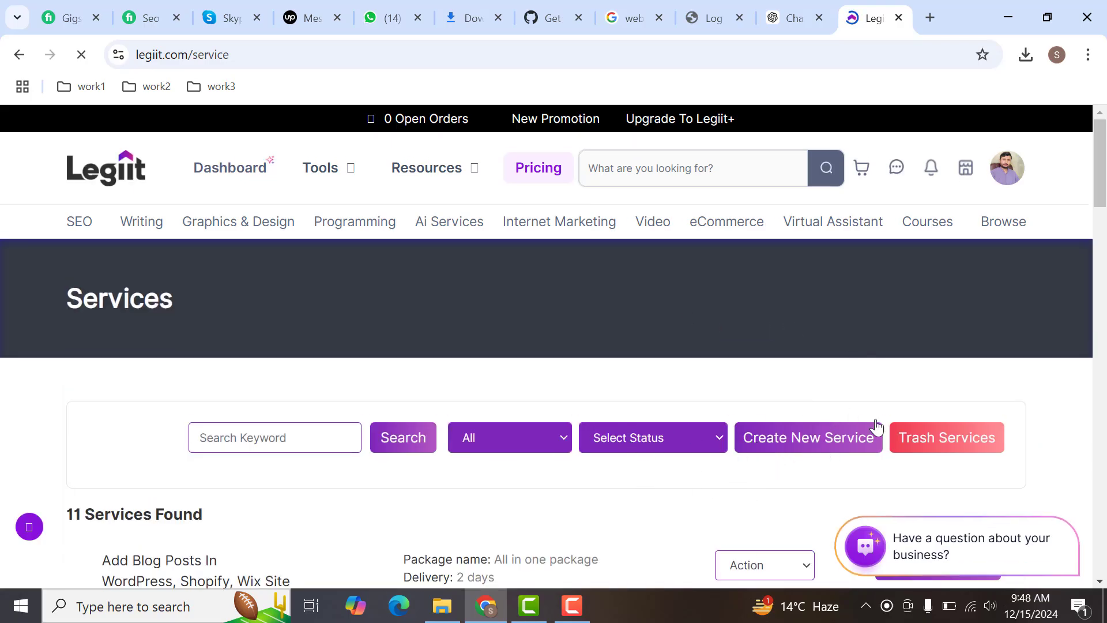
left_click(791, 445)
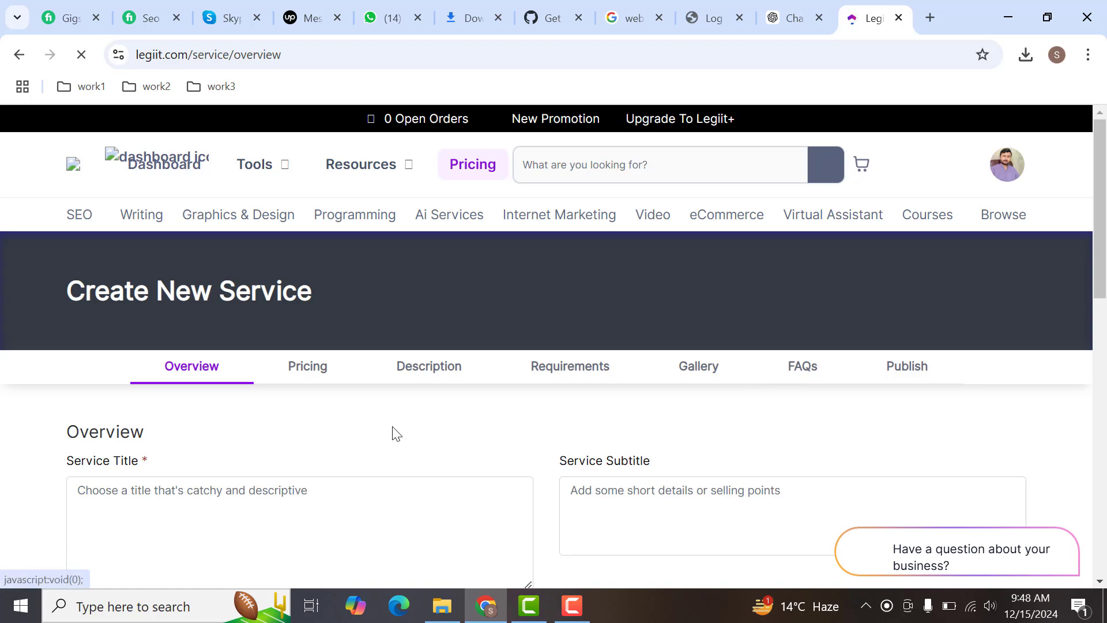
- Enter "Website Content Write or Article Writing Service" as the service title
left_click(311, 501)
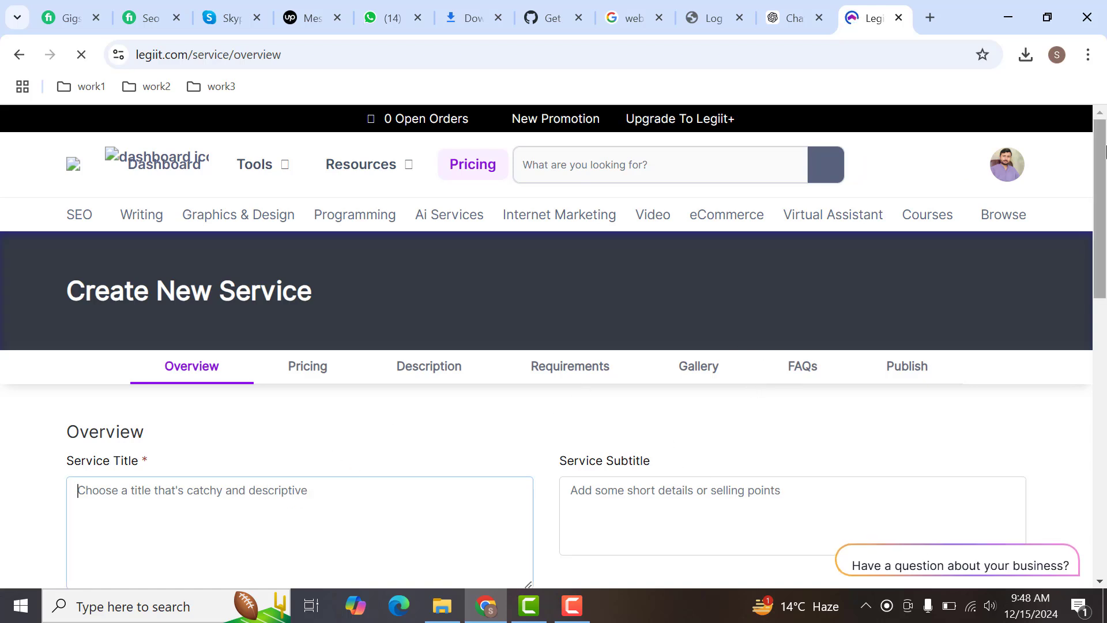
left_click_drag(1103, 156, 1105, 191)
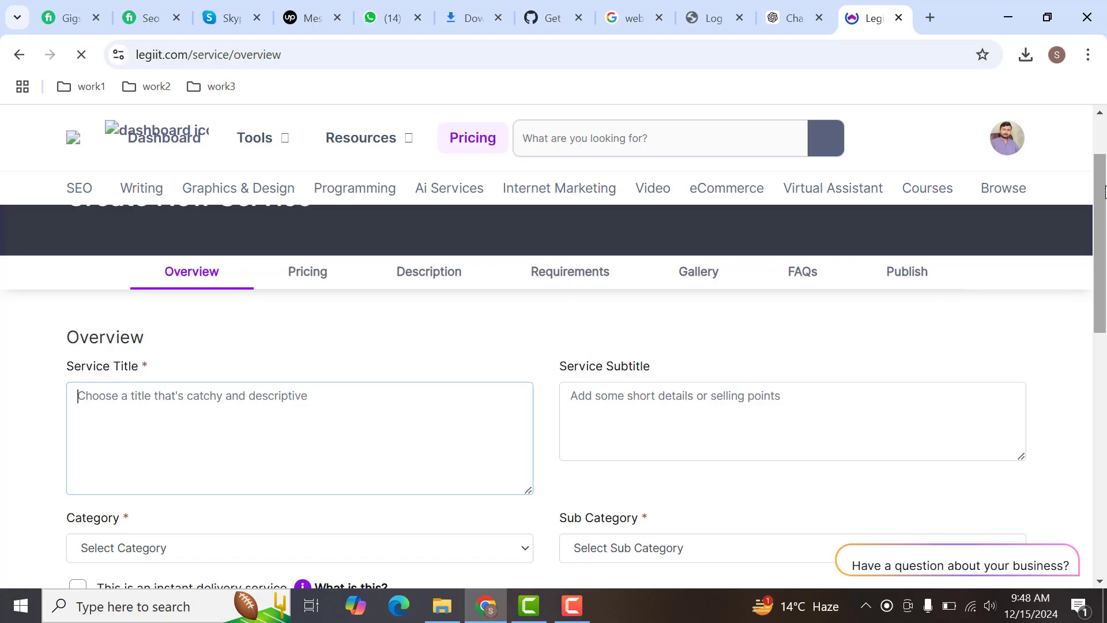
type("Con")
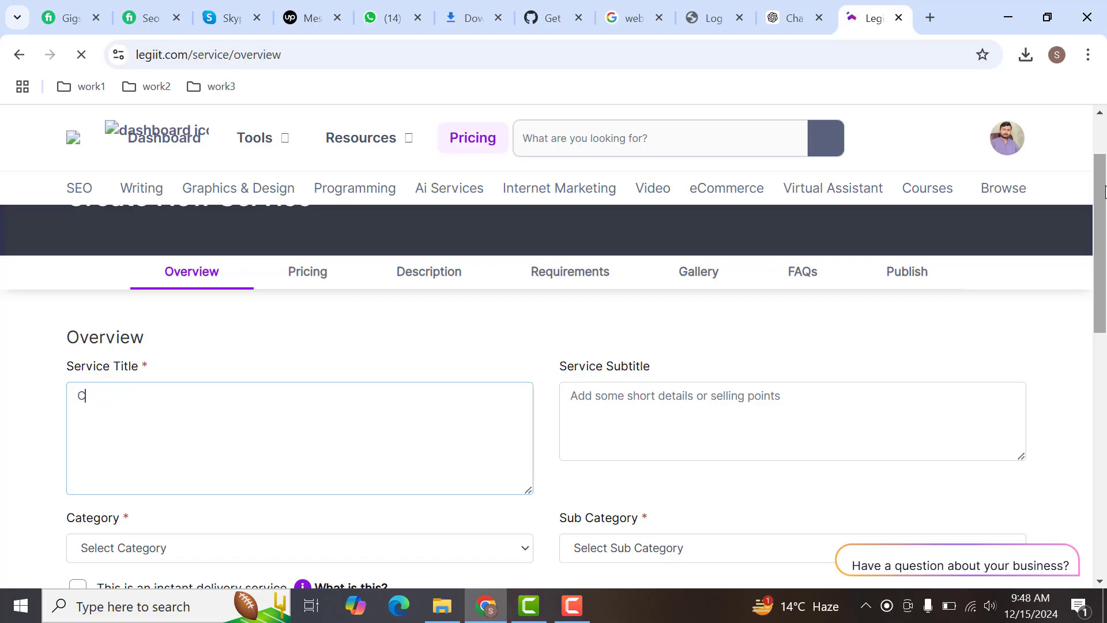
key("BackSpace")
type("Website Content ")
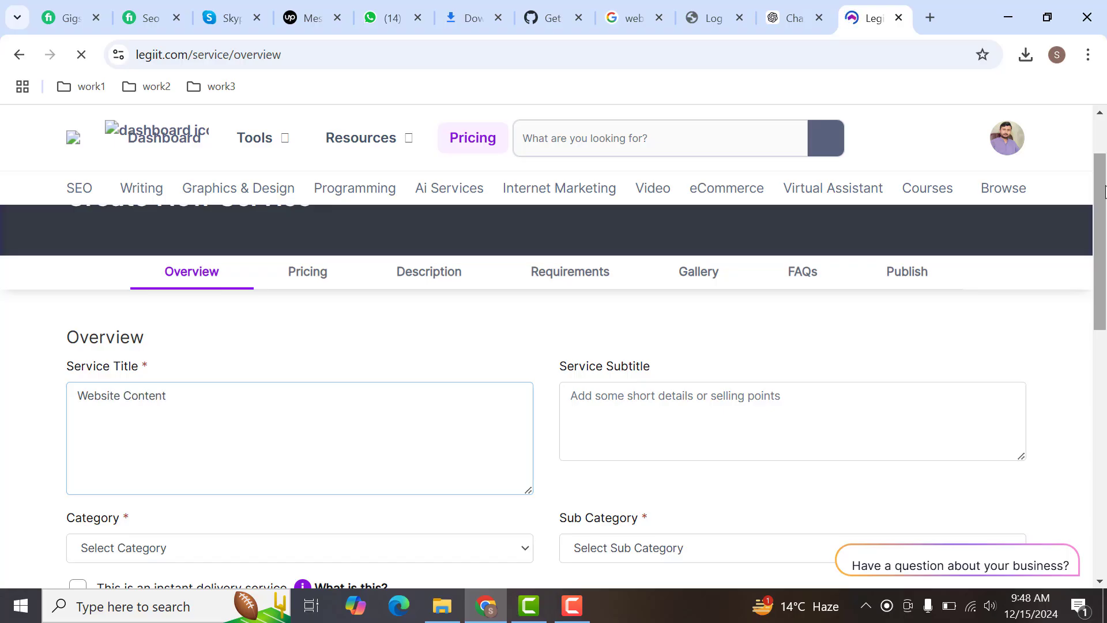
type("Write or A")
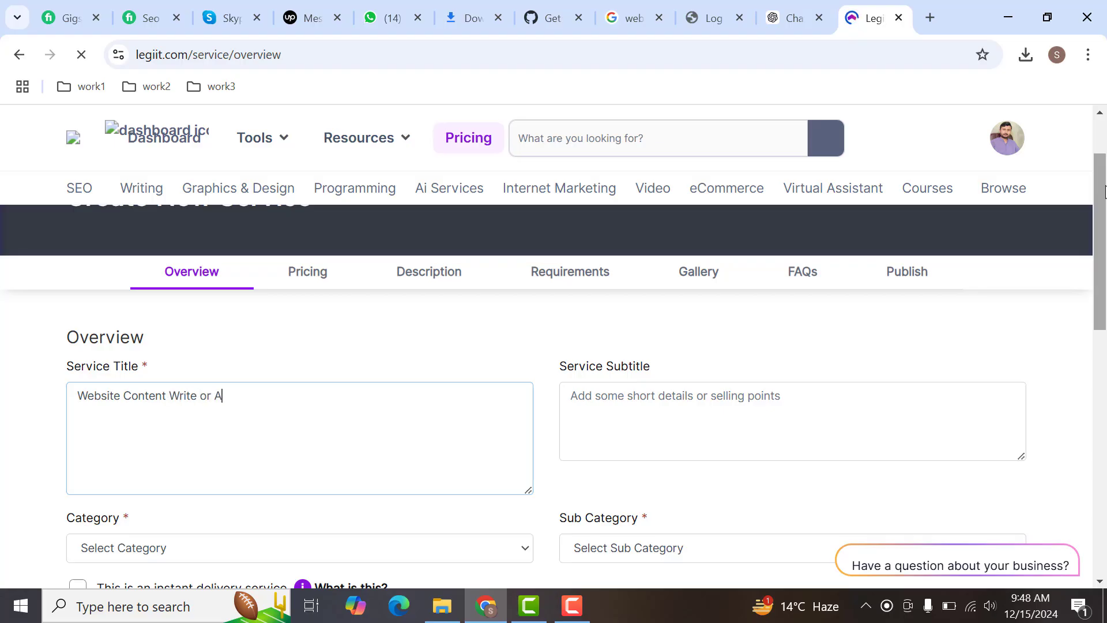
type("rticle Writing Service")
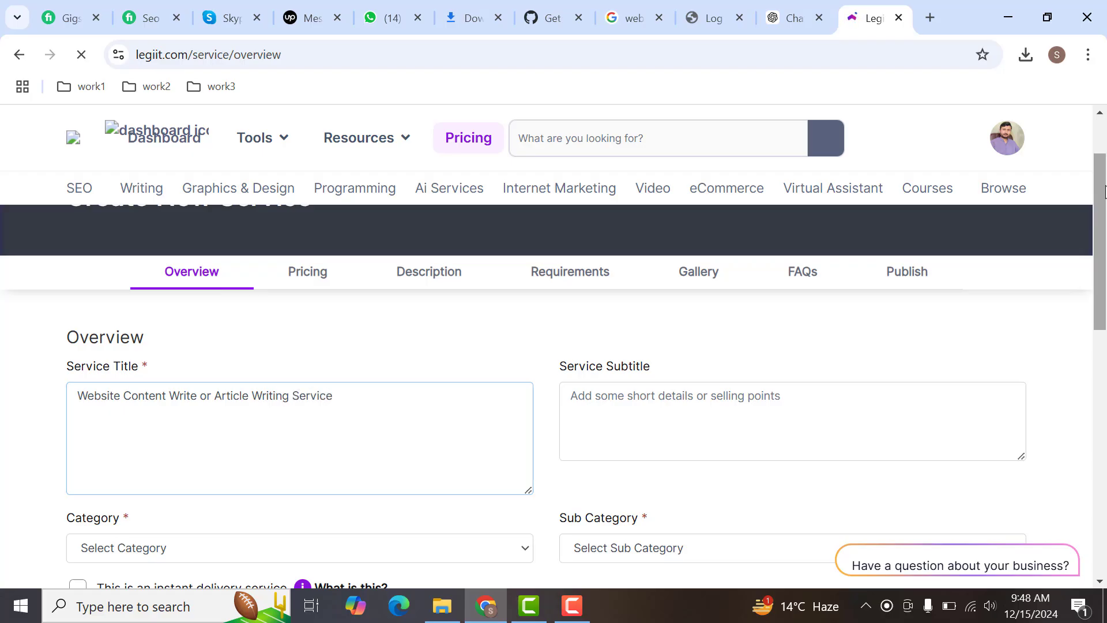
- Reuse the title's wording to set the service subtitle to "I Will Write Website Content or Article Writing Service"
key("ctrl+a")
key("ctrl+c")
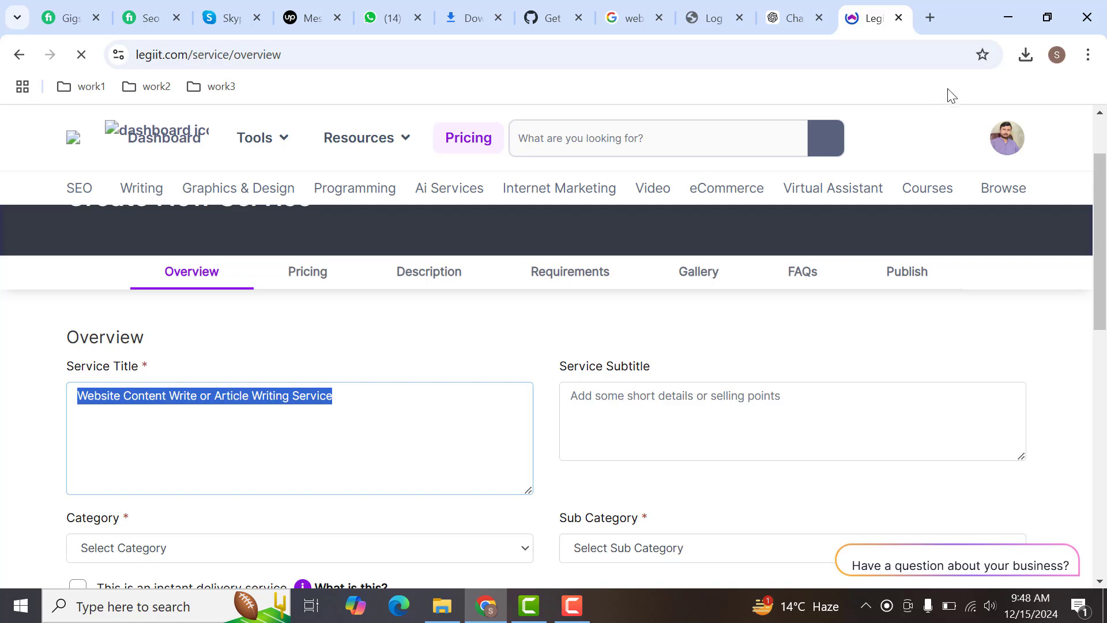
left_click(632, 437)
type("I w")
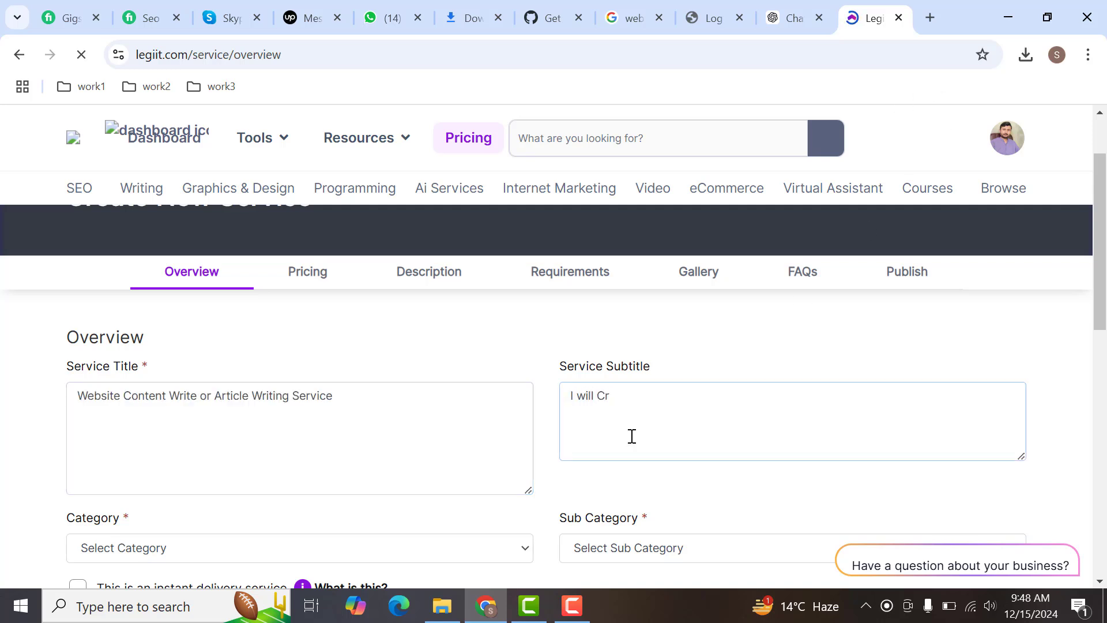
type("ill Cr")
key("BackSpace")
key("BackSpace")
key("BackSpace")
key("ctrl+v")
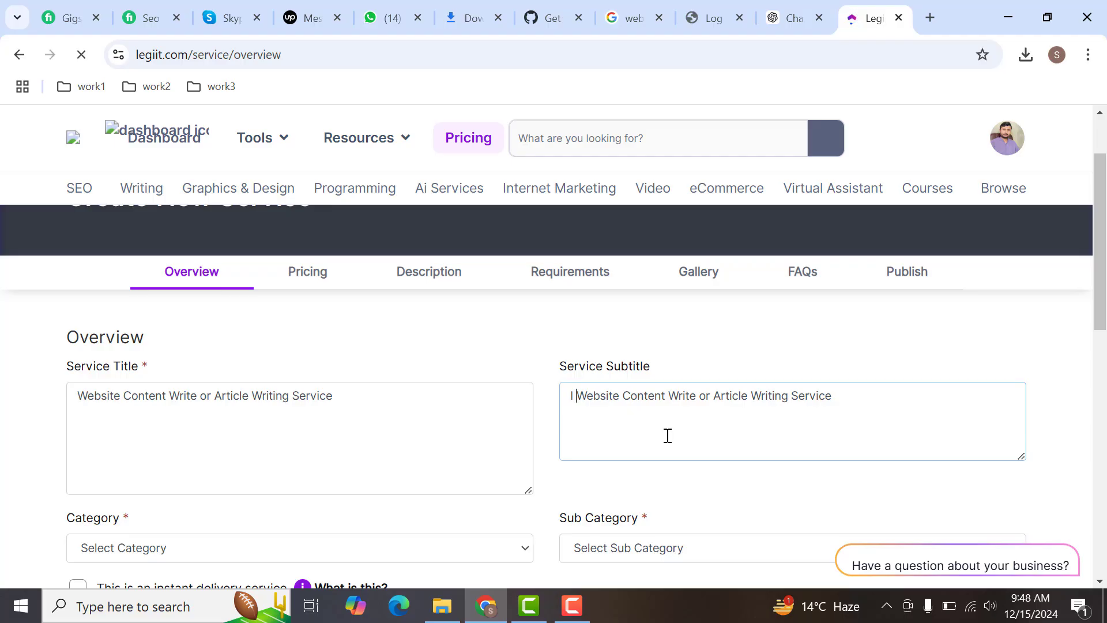
type("Will")
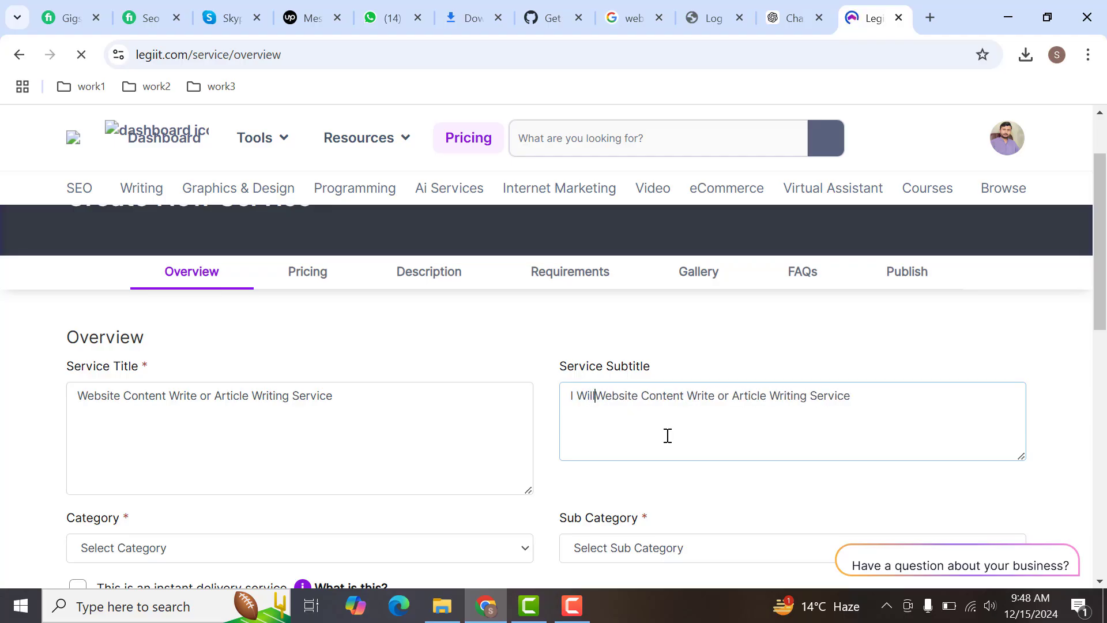
type(" Write")
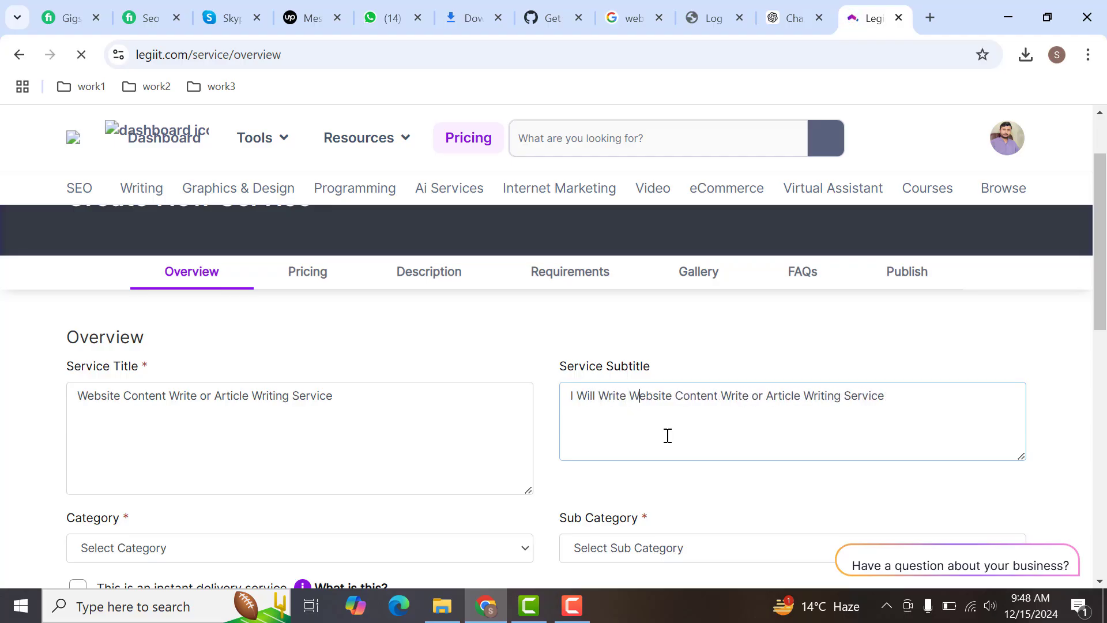
key("shift+Right")
key("shift+Right")
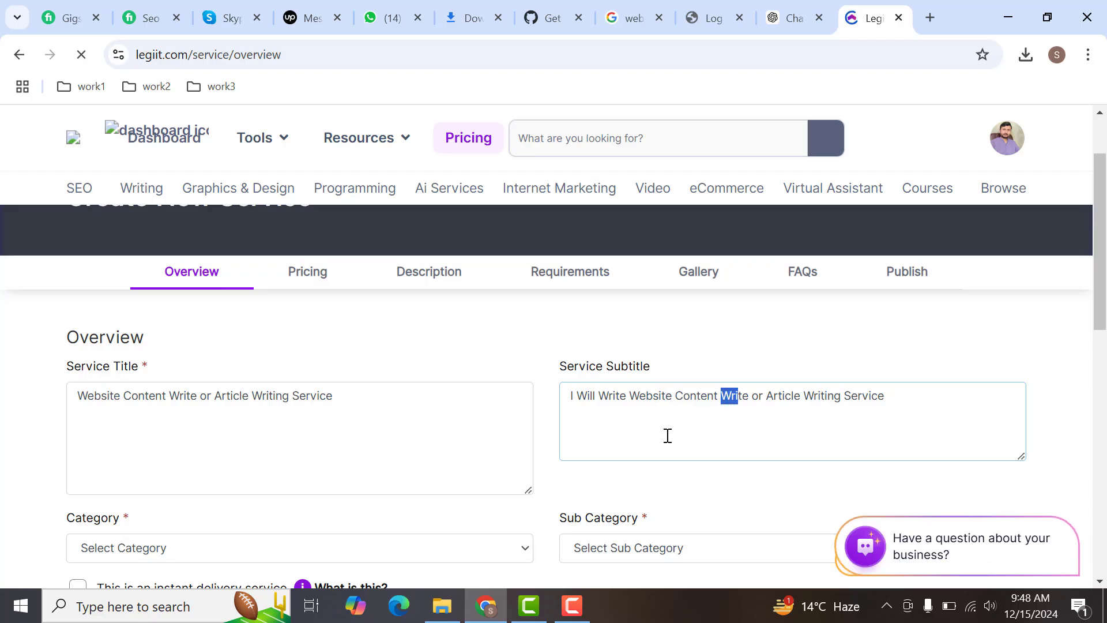
key("BackSpace")
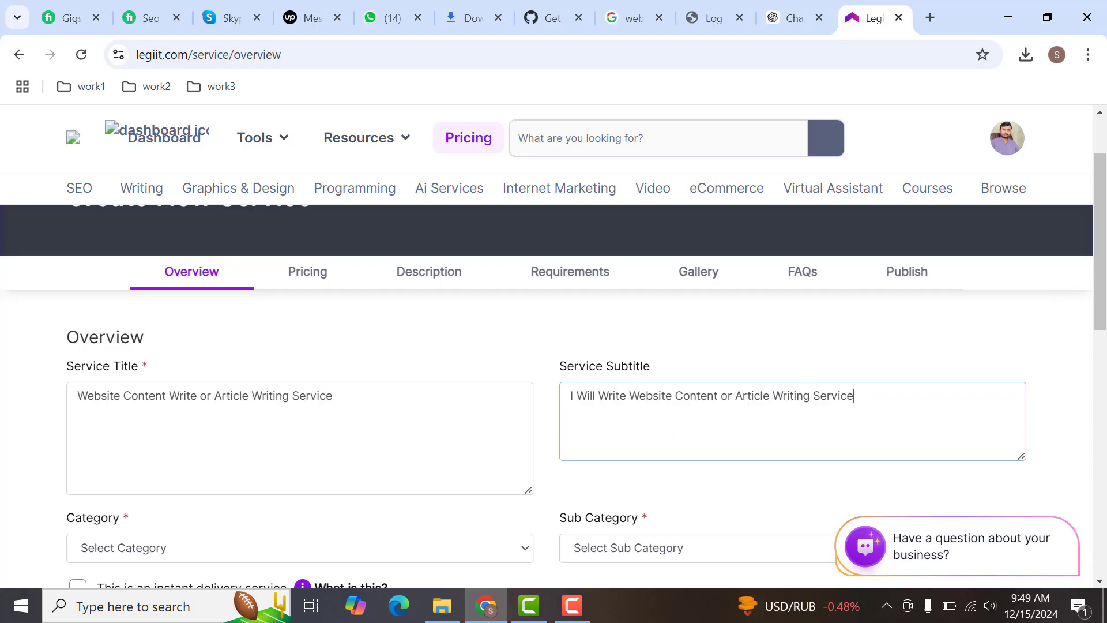
- Set the service category to Writing
scroll(1103, 328, "down", 2)
scroll(1104, 328, "down", 2)
left_click(193, 345)
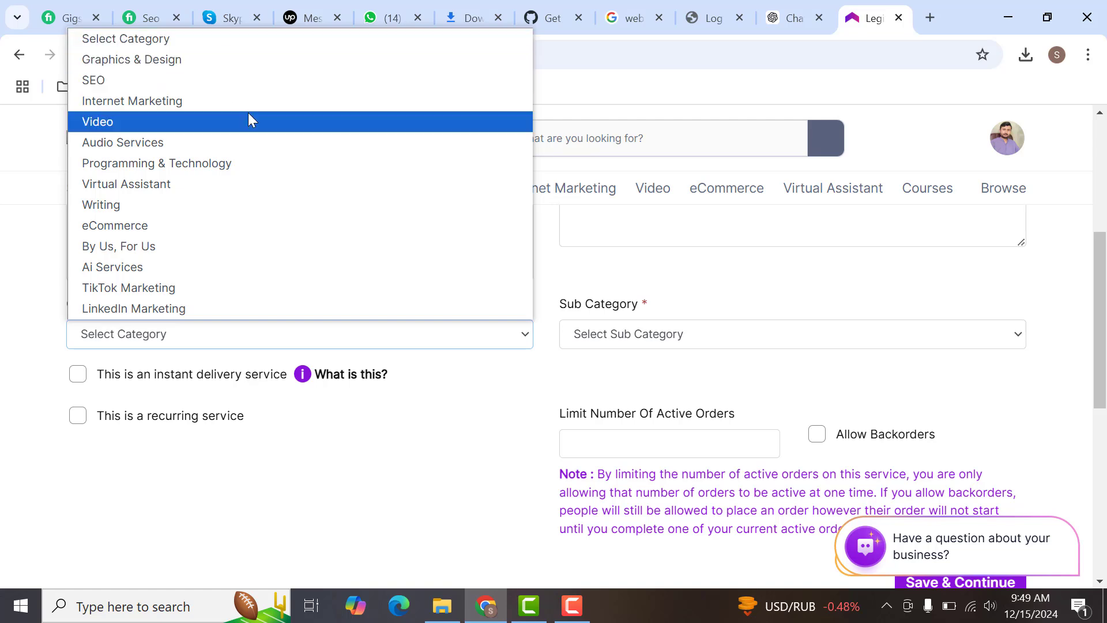
left_click(158, 205)
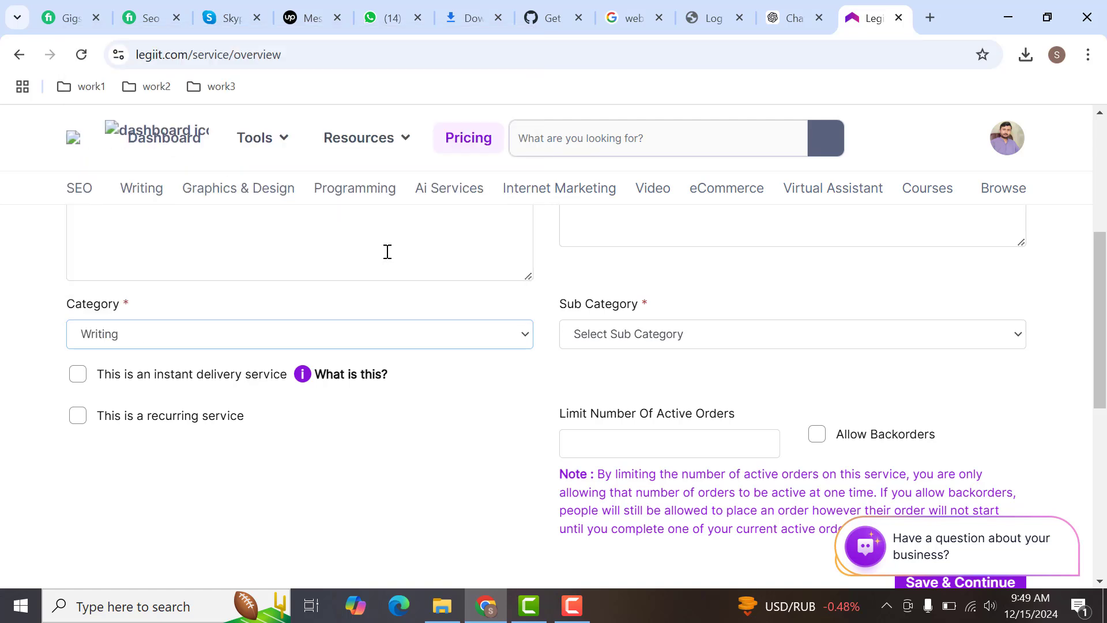
- Try to choose a sub category for the Writing service
left_click(653, 340)
left_click(672, 338)
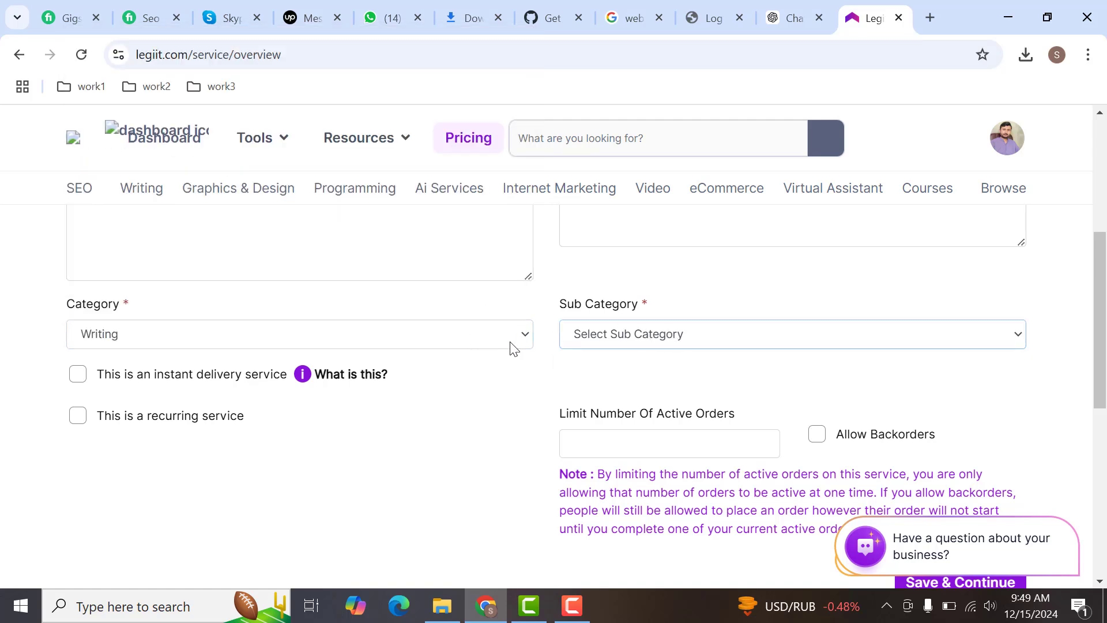
left_click(638, 339)
left_click(637, 339)
left_click(518, 373)
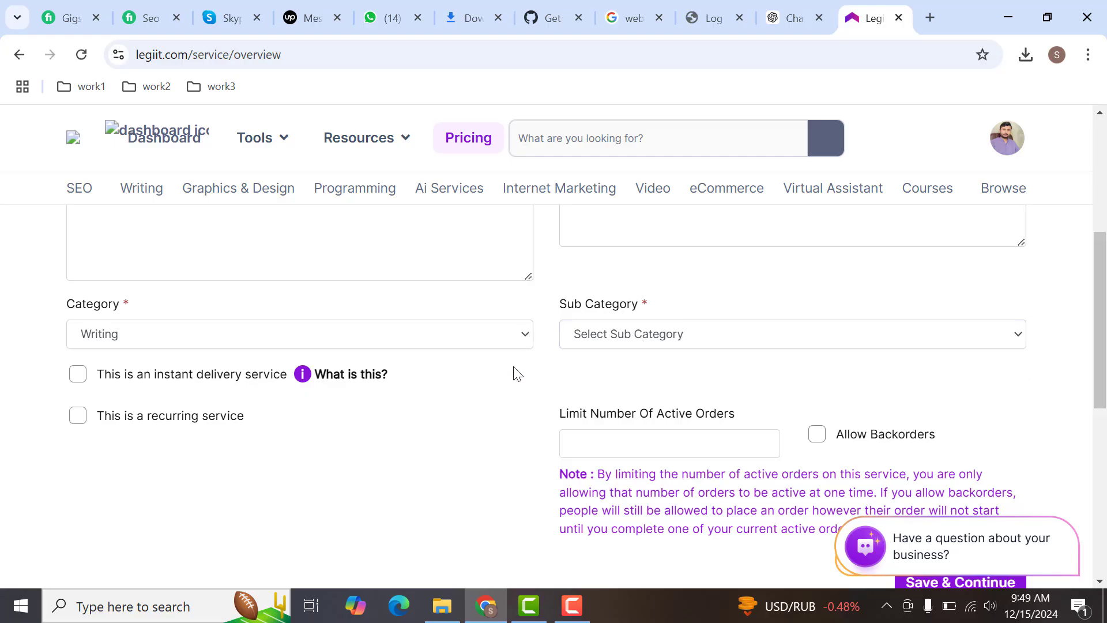
left_click(638, 330)
left_click(472, 427)
left_click_drag(1106, 370, 1104, 315)
left_click(656, 327)
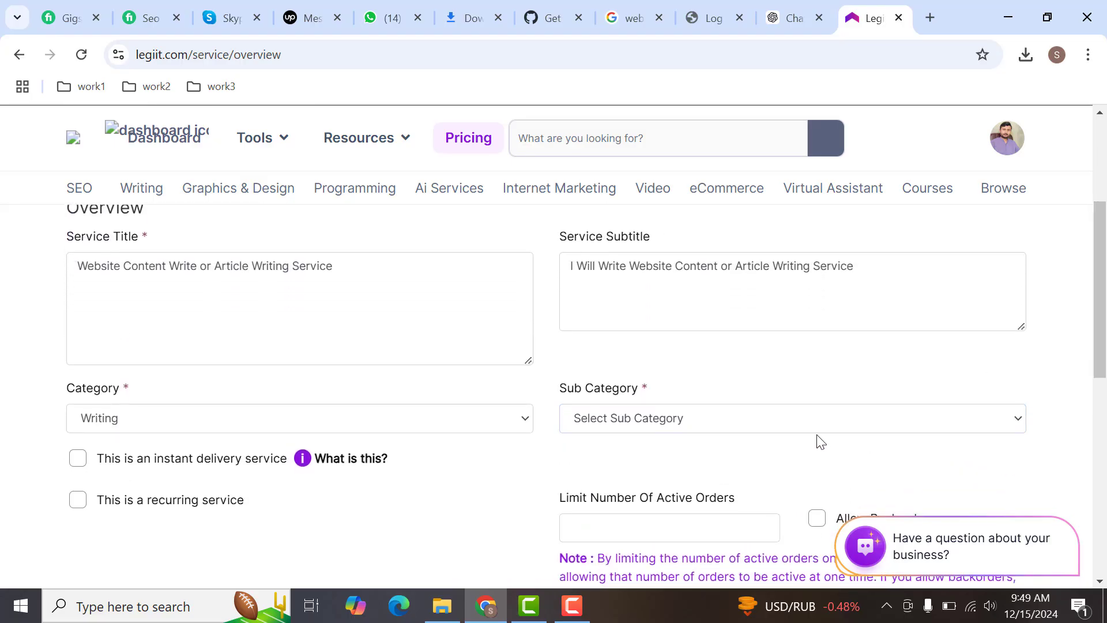
left_click(818, 417)
- Save the service overview and continue to the pricing section
scroll(819, 415, "down", 4)
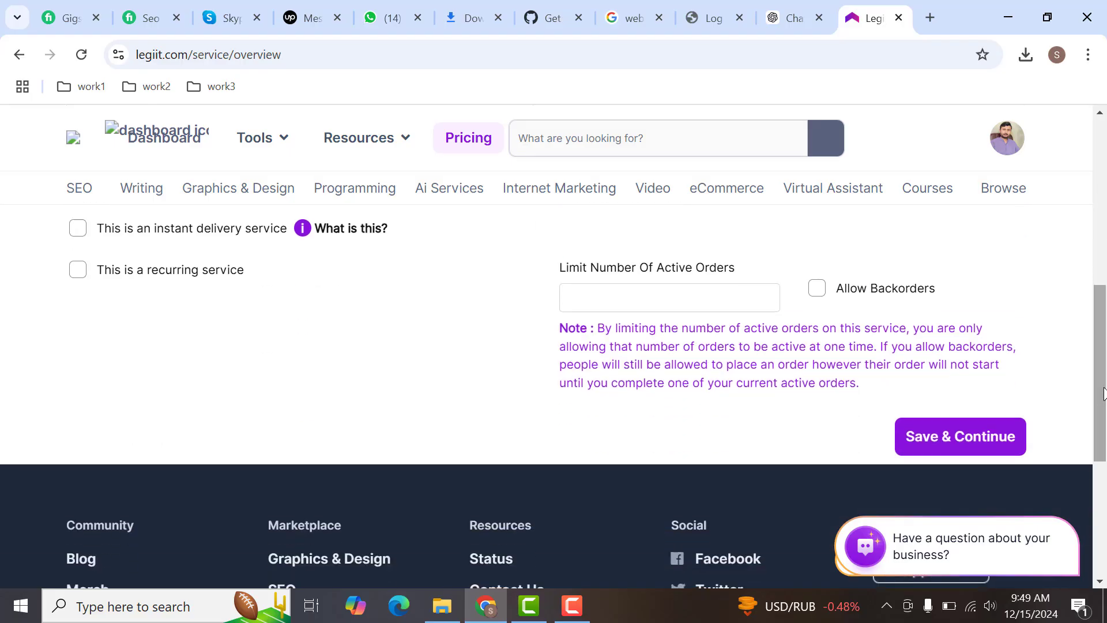
left_click(963, 433)
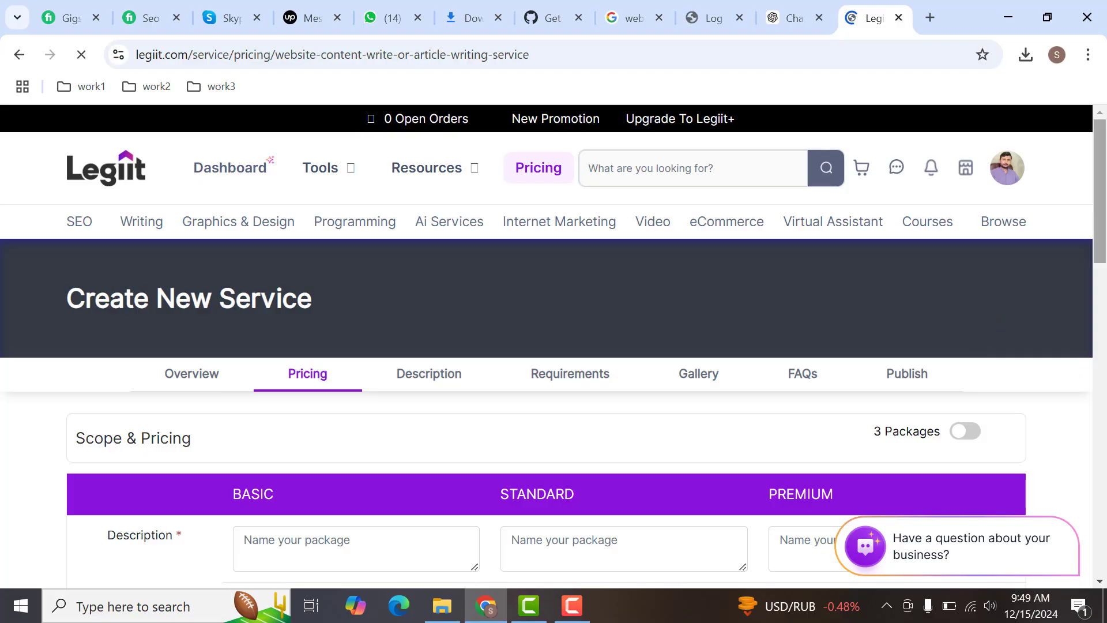
- Name the Basic package "500 Words Content Writing"
left_click_drag(1100, 210, 1100, 265)
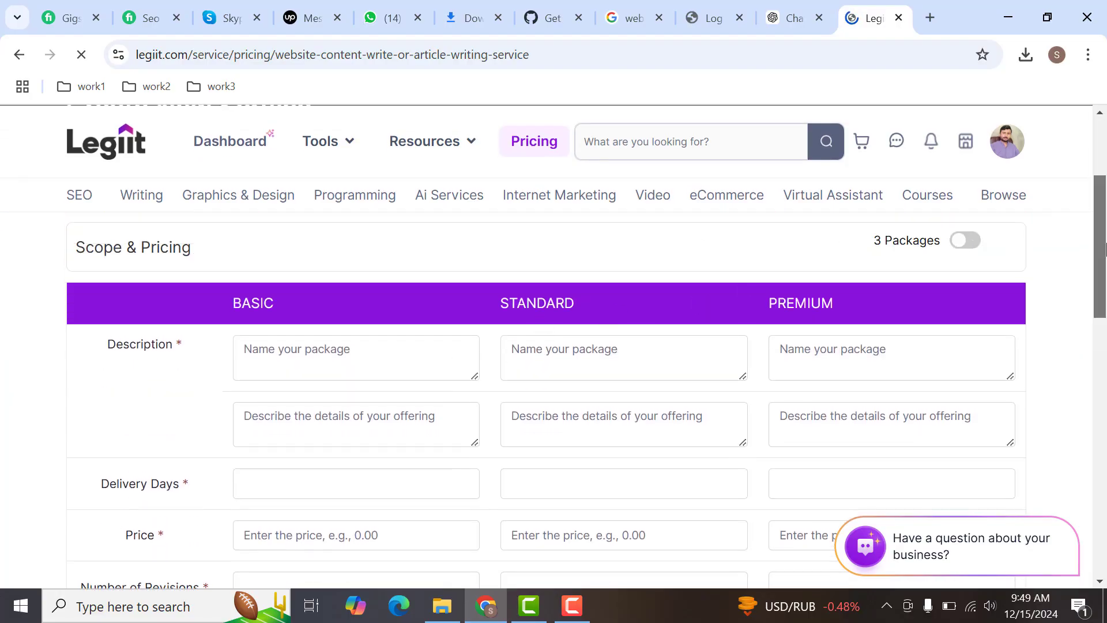
scroll(1105, 249, "up", 1)
left_click(336, 427)
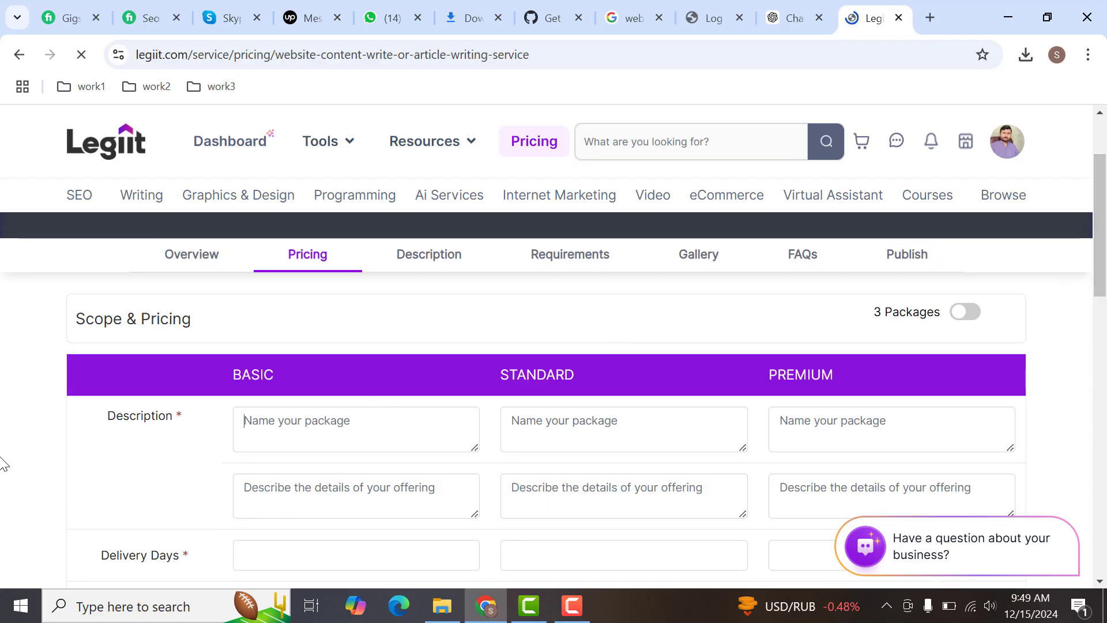
type("cON")
key("BackSpace")
key("BackSpace")
type("C")
key("BackSpace")
type("500 Words Content Writing")
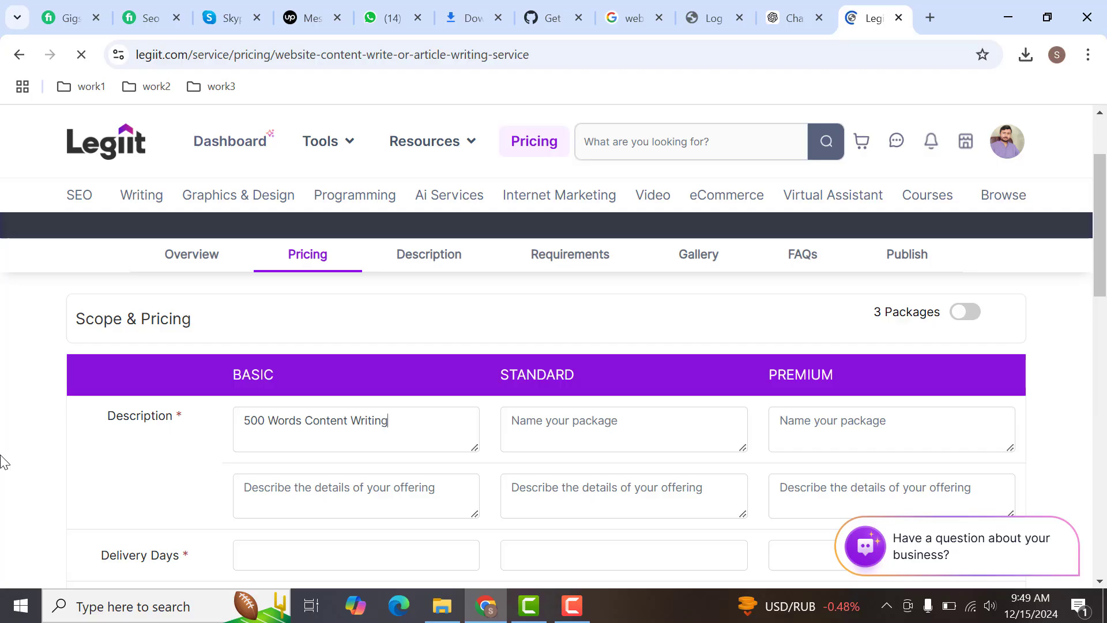
- Copy the Basic package name into its offering details and edit it to "500 Words Unique Content Writing"
key("ctrl+a")
key("ctrl+c")
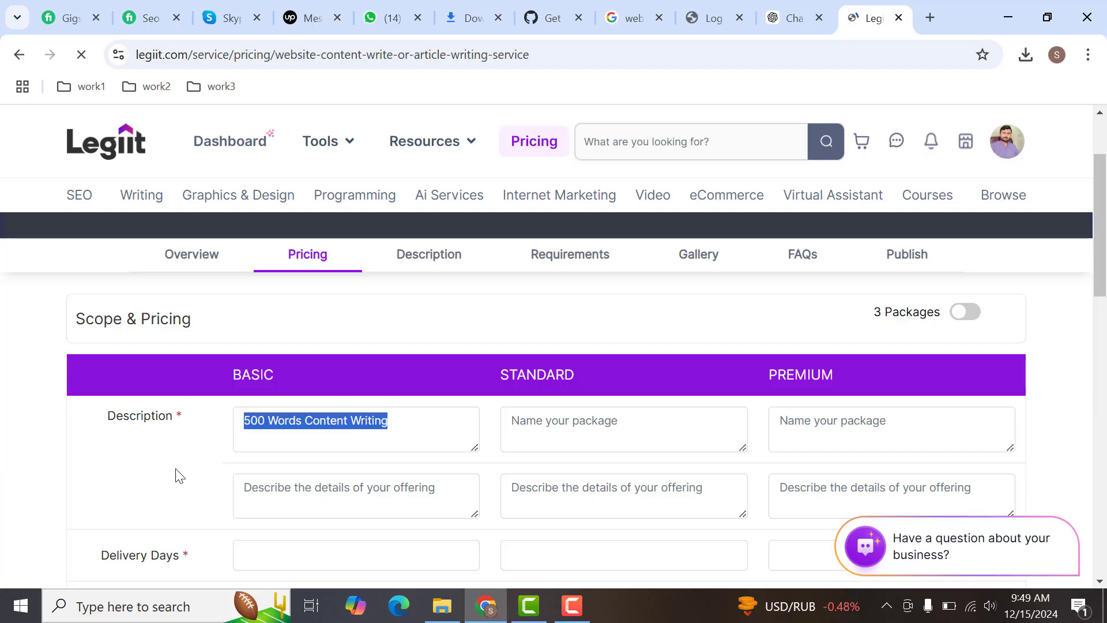
left_click(347, 485)
key("ctrl+v")
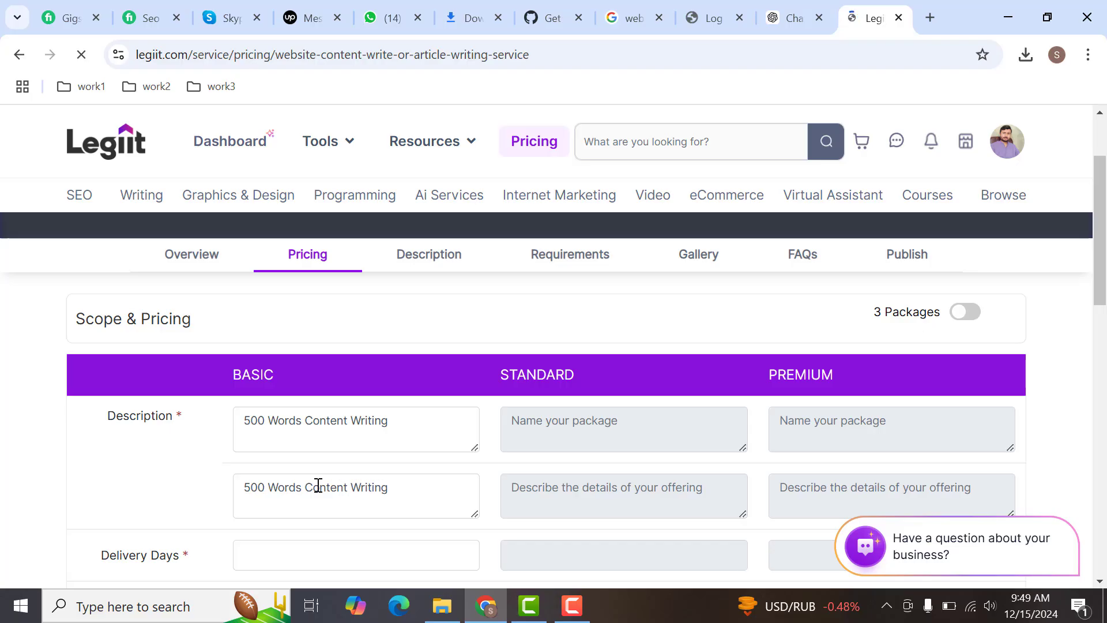
left_click(300, 485)
type("Unique")
- Set the Basic package's delivery time to 1 day and its price to 20
left_click(344, 556)
type("1")
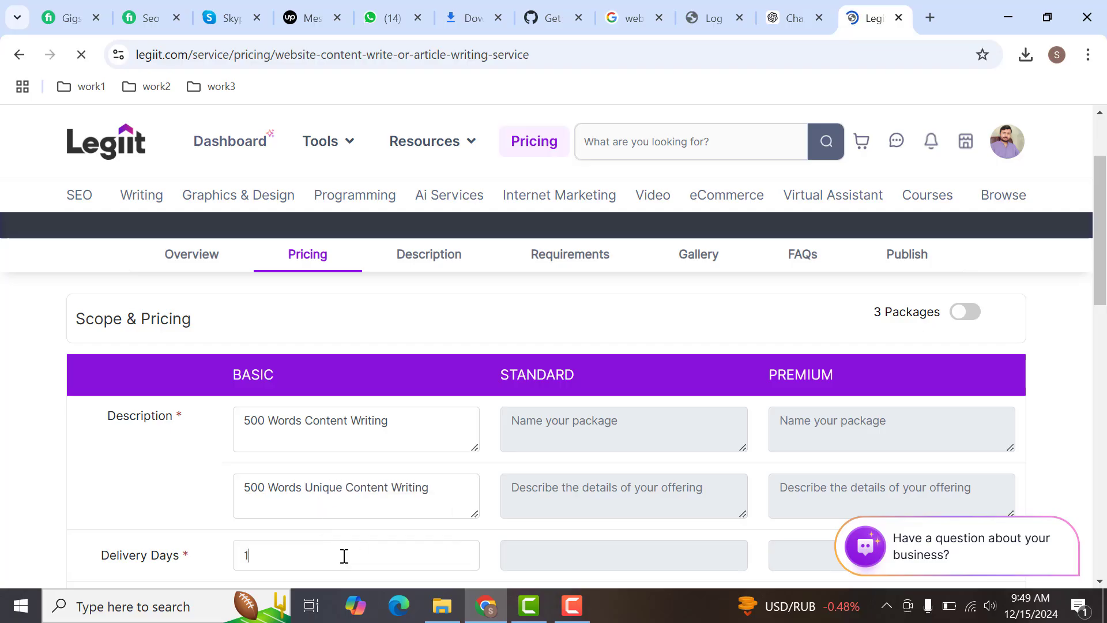
left_click_drag(1099, 234, 1100, 314)
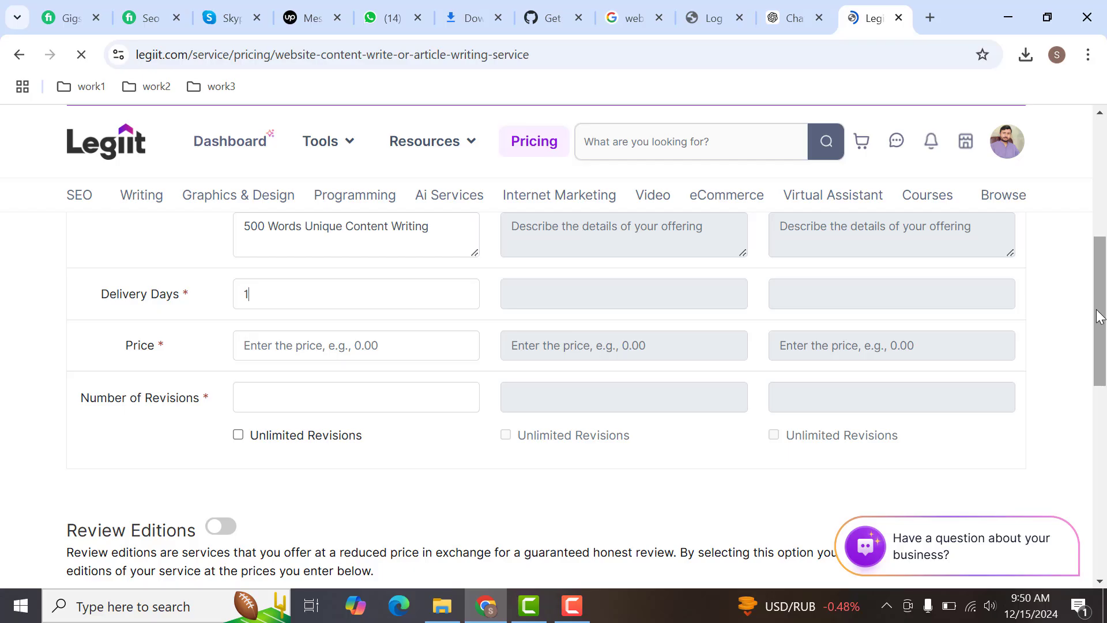
left_click(293, 345)
type("20")
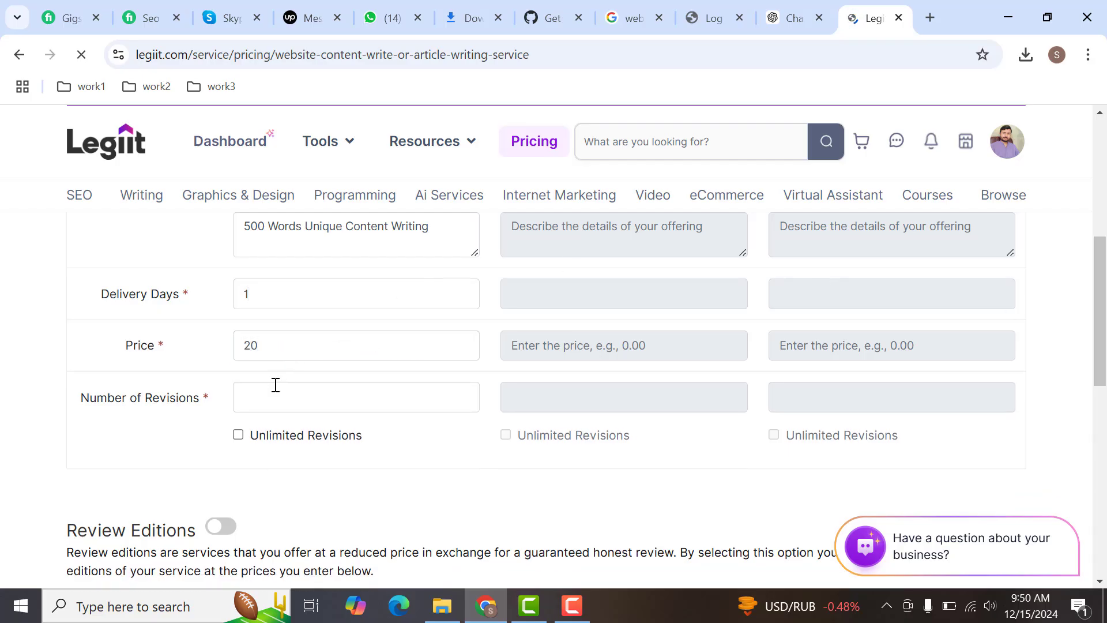
- Allow unlimited revisions for the Basic package, and save the pricing to continue to the description section
left_click(238, 435)
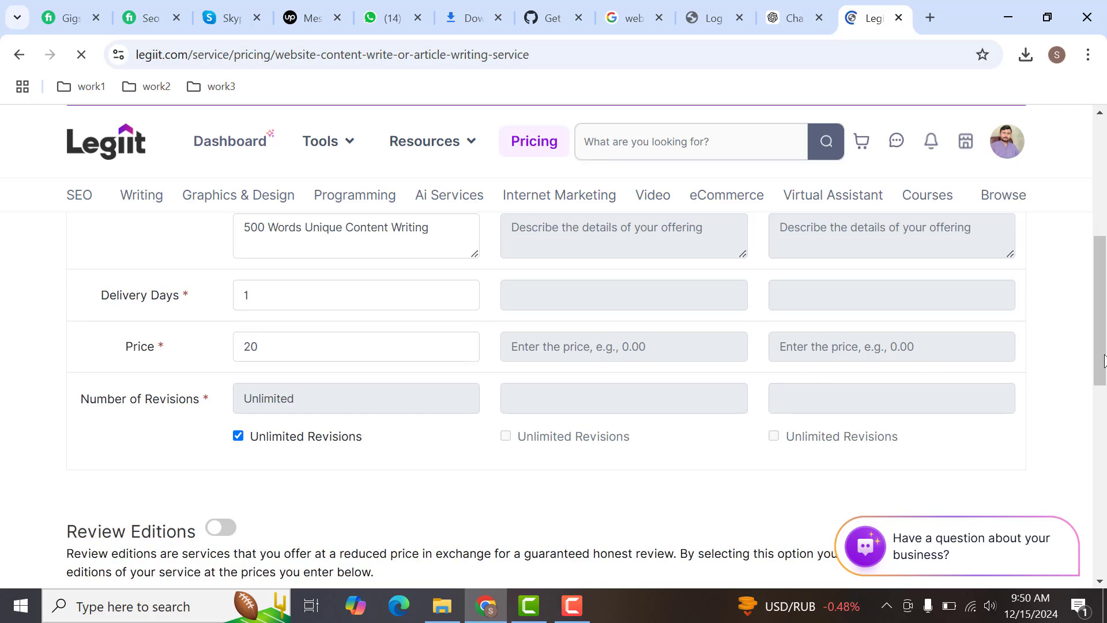
left_click_drag(1105, 361, 1104, 460)
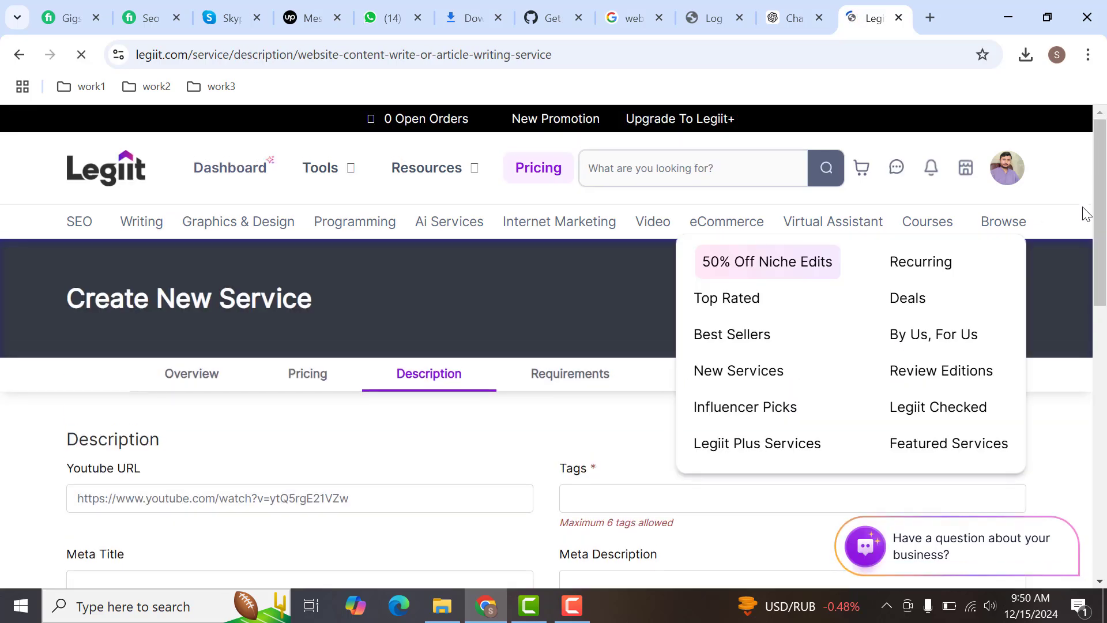
left_click_drag(1104, 236, 909, 306)
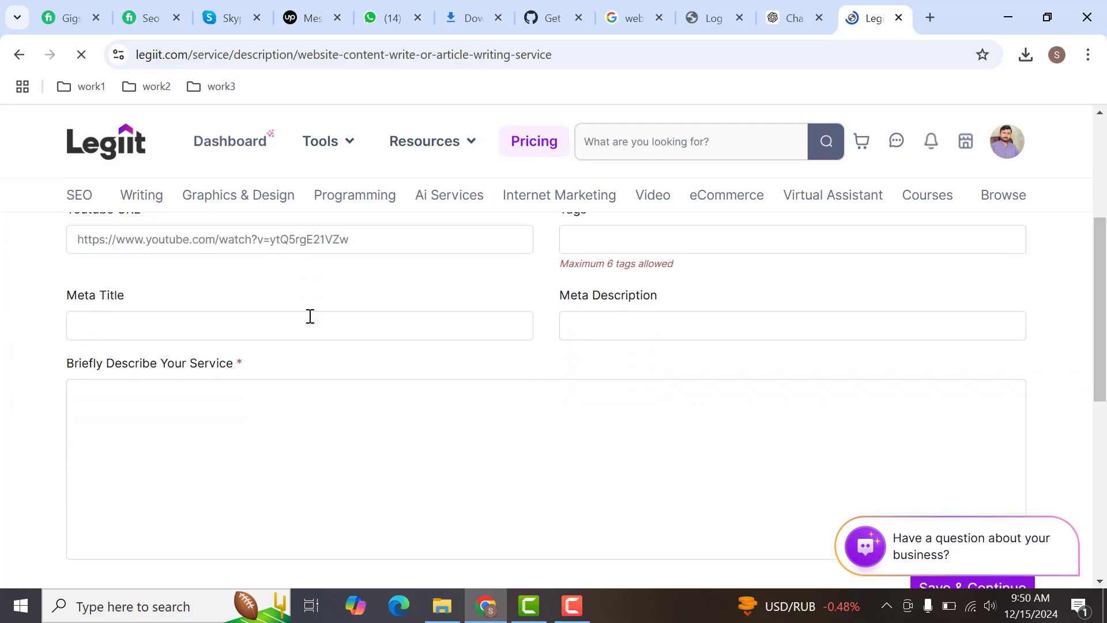
left_click(299, 332)
key("ctrl+v")
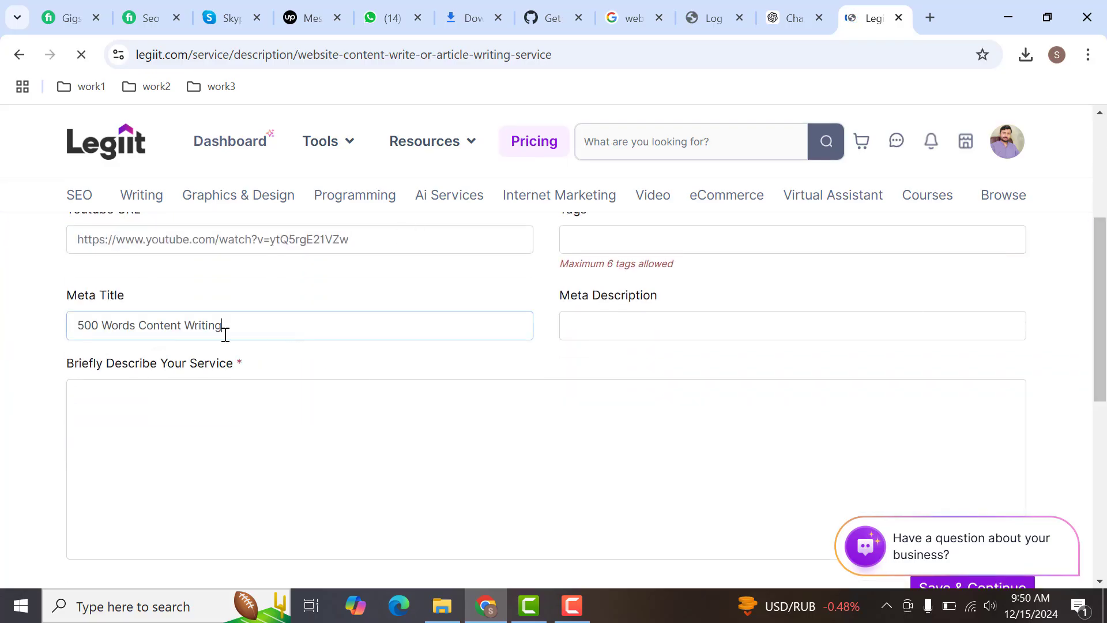
key("ctrl+a")
key("BackSpace")
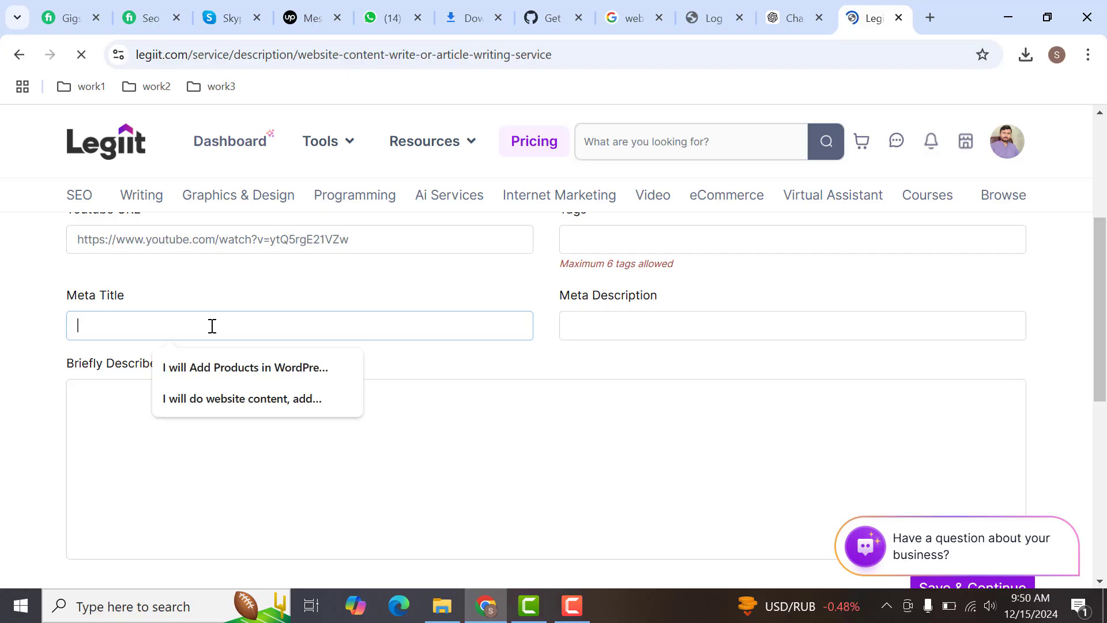
- Set the meta title to "I will do website content, add blog posts, seo articles in your site"
left_click(230, 399)
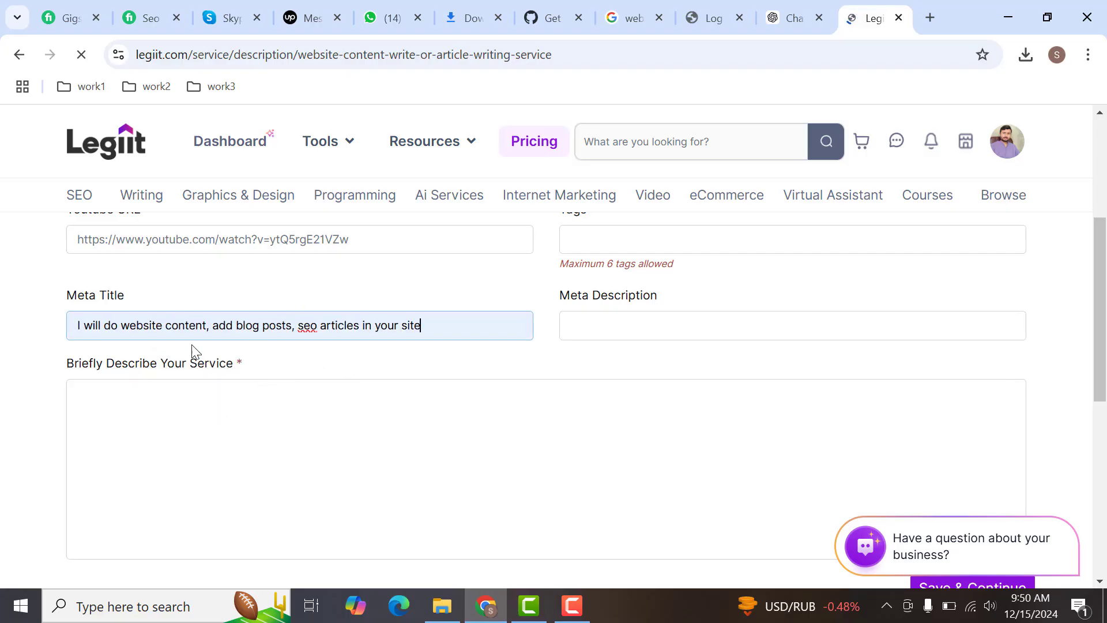
key("BackSpace")
key("BackSpace")
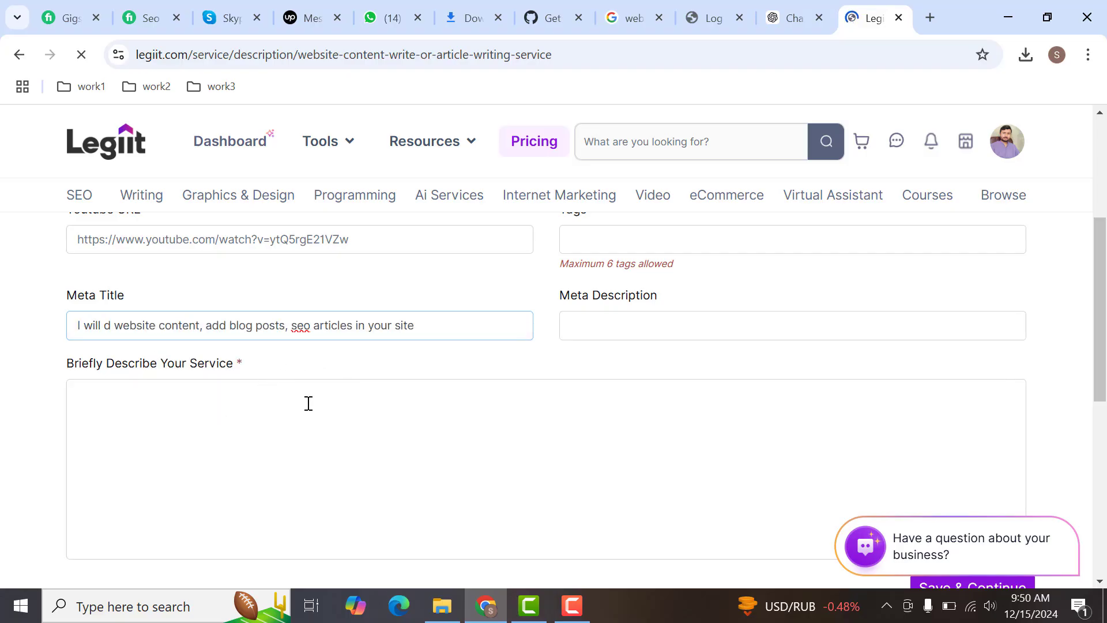
type("writ")
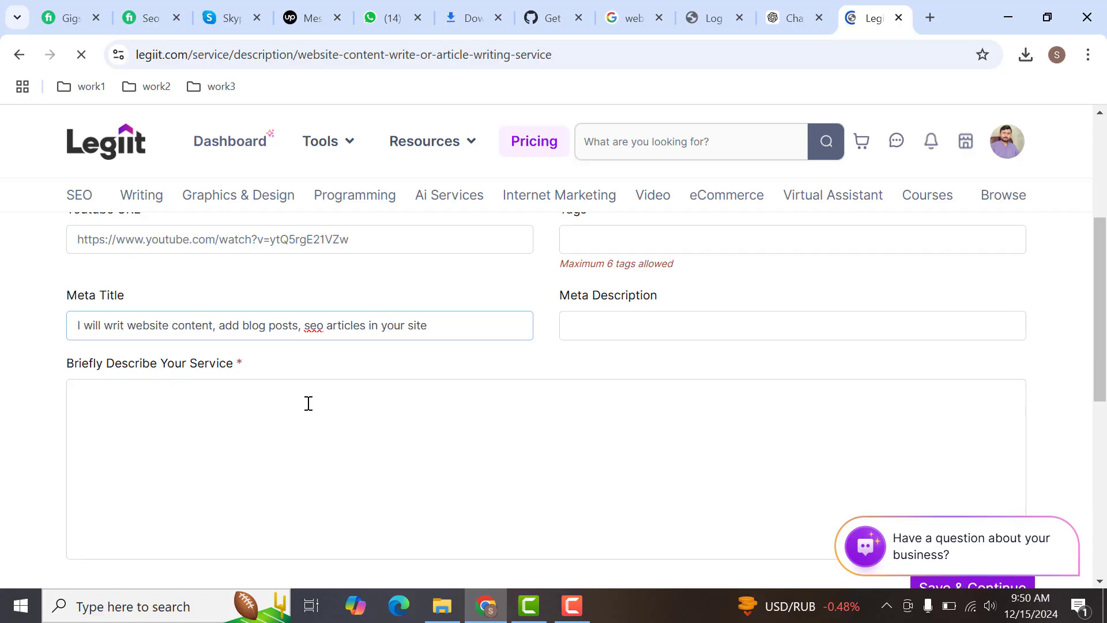
key("BackSpace")
key("BackSpace")
key("BackSpace")
key("BackSpace")
type("do")
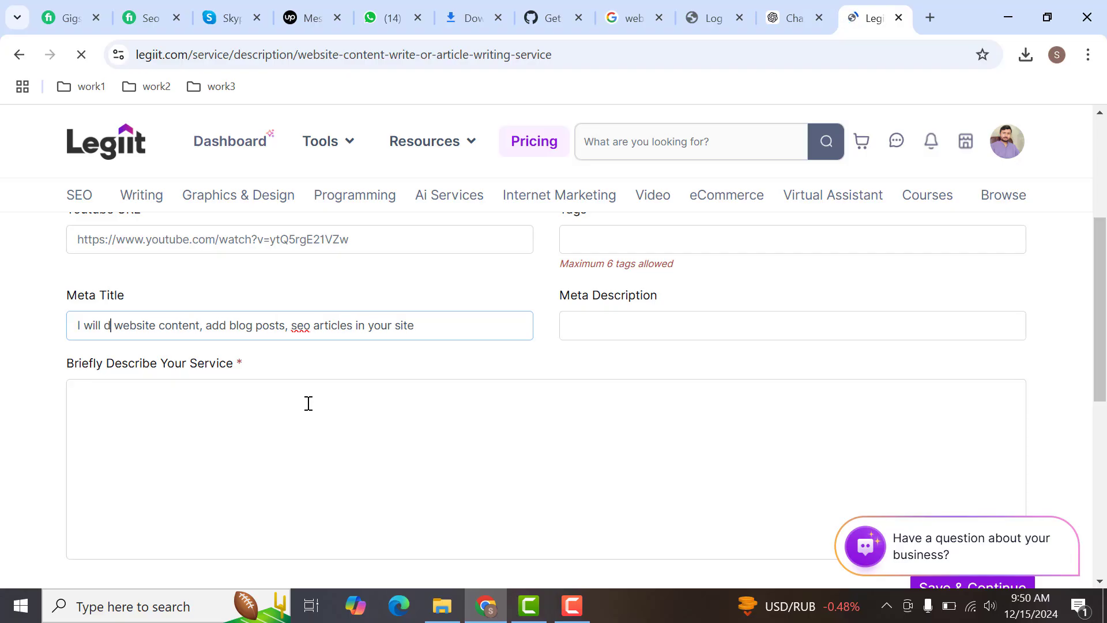
- Copy the whole meta title into the meta description
key("ctrl+a")
key("ctrl+c")
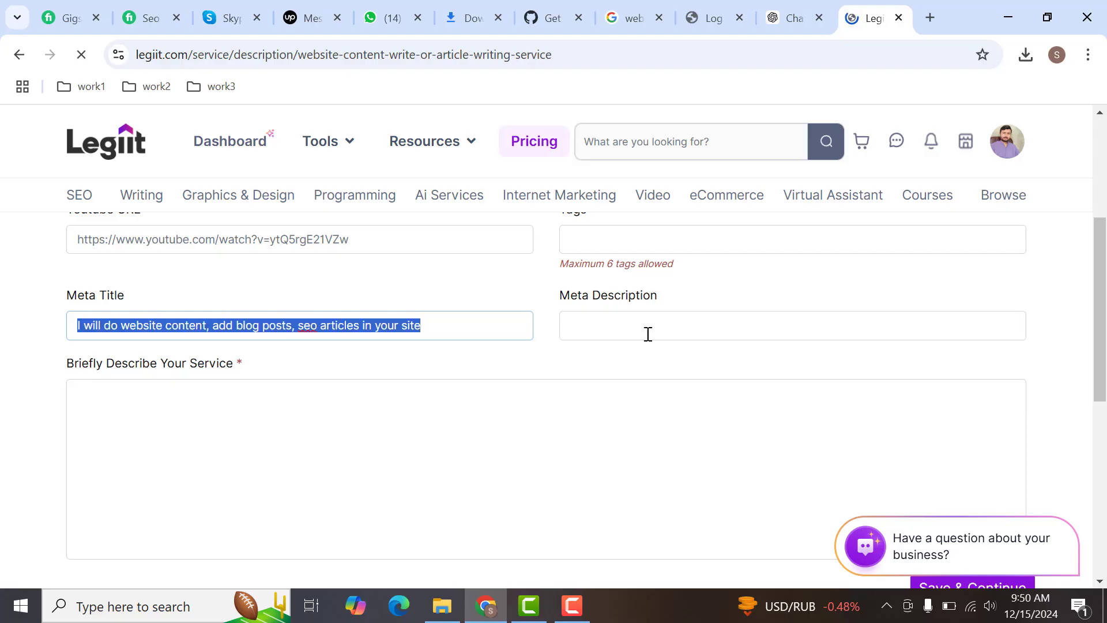
left_click(646, 333)
key("ctrl+v")
left_click(512, 421)
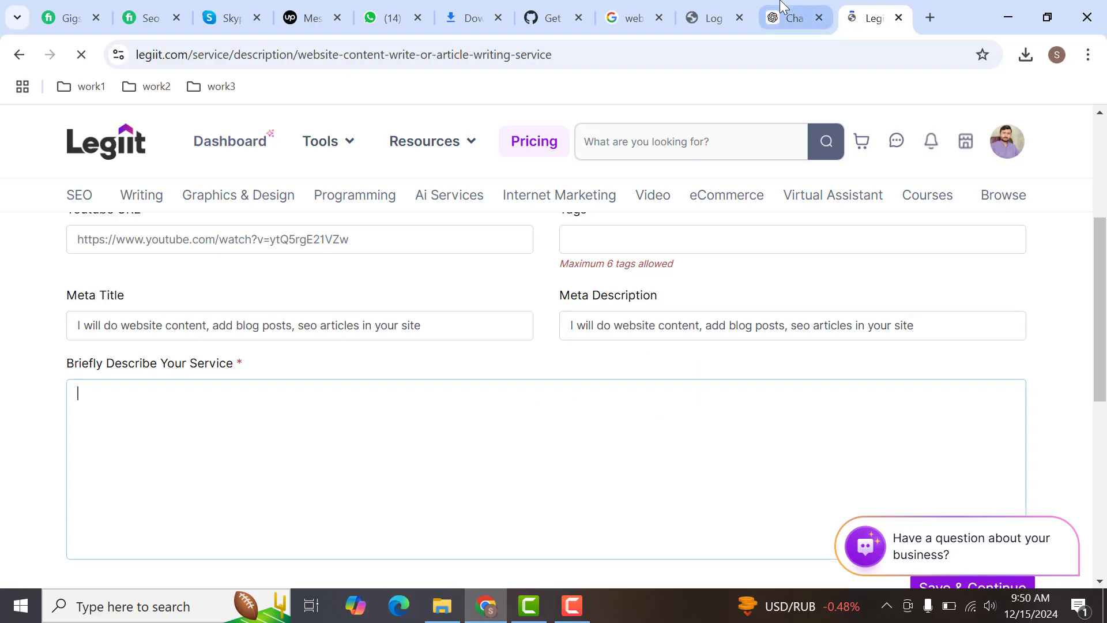
- Switch to ChatGPT and, in a new chat, request "write description for my services" followed by the copied meta title
left_click(790, 18)
left_click(197, 130)
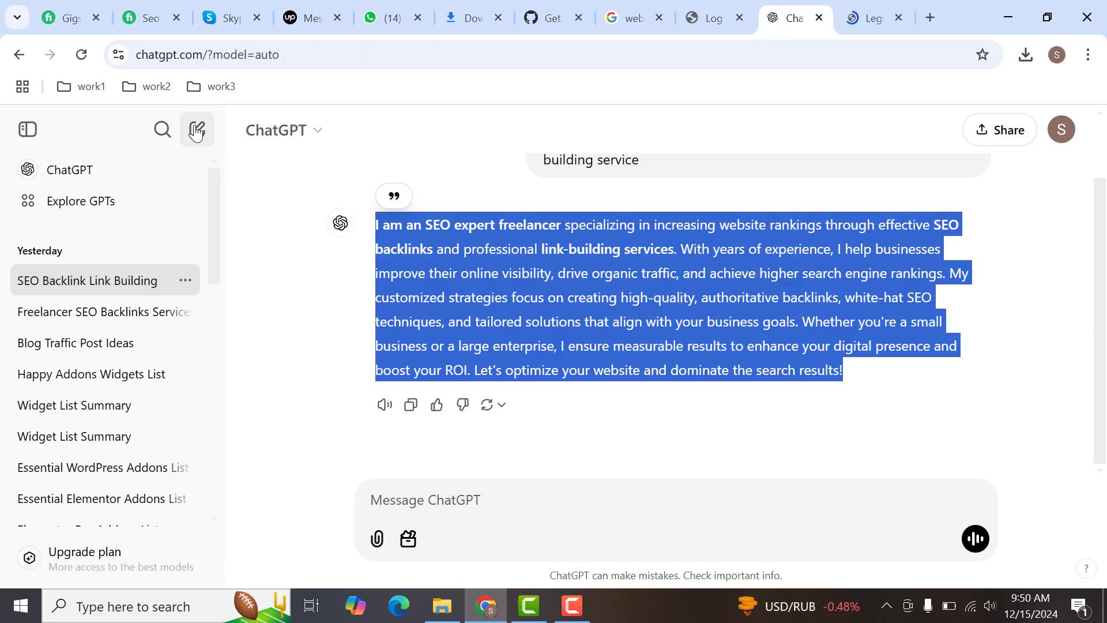
type("wr")
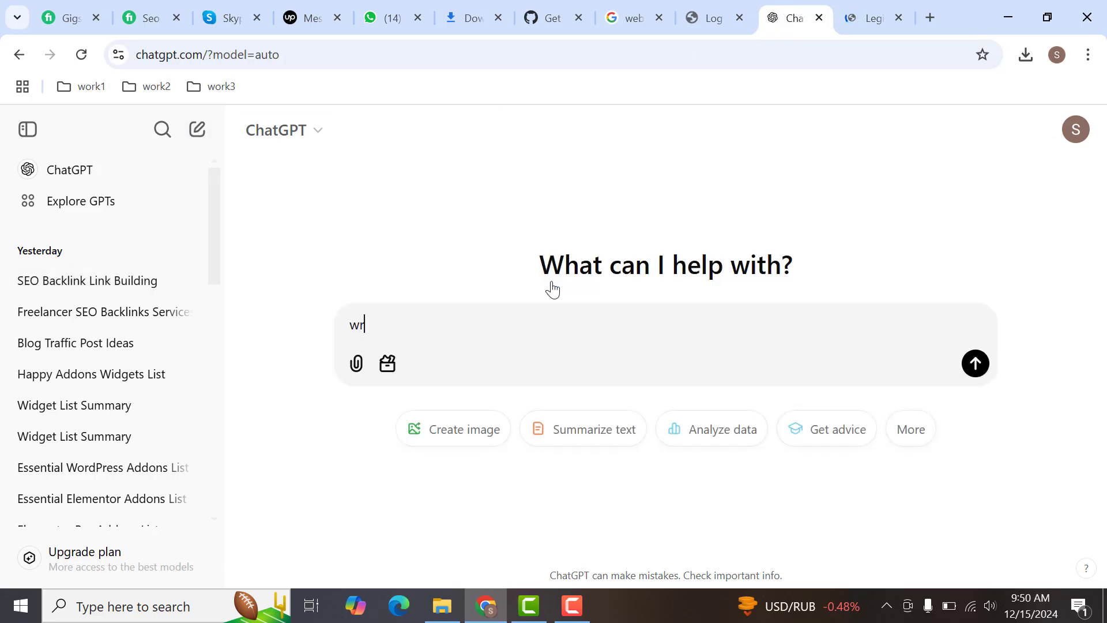
type("ite description for my s")
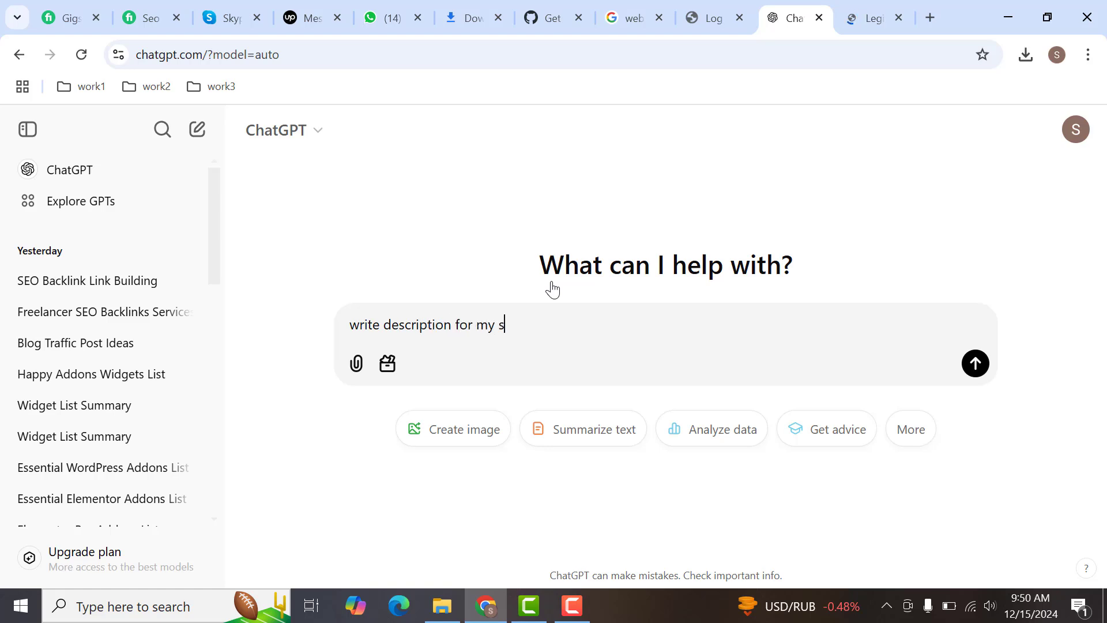
type("ervices")
key("ctrl+v")
key("Return")
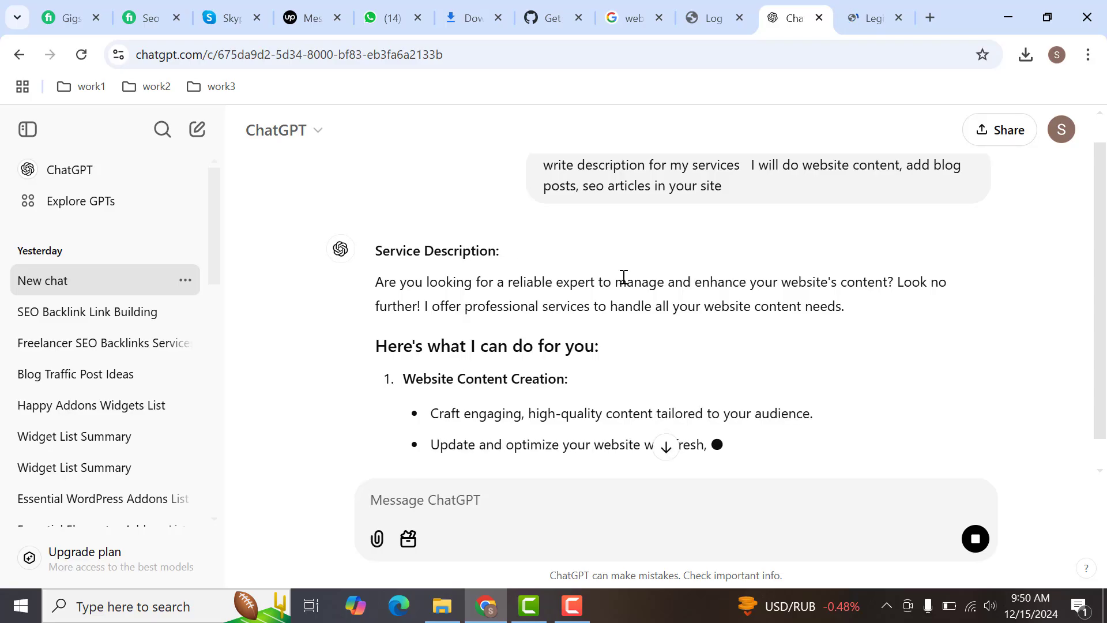
- Copy ChatGPT's service description from its opening paragraph through the "Why Choose Me?" list into the Legiit service description
triple_click(479, 304)
left_click(422, 324)
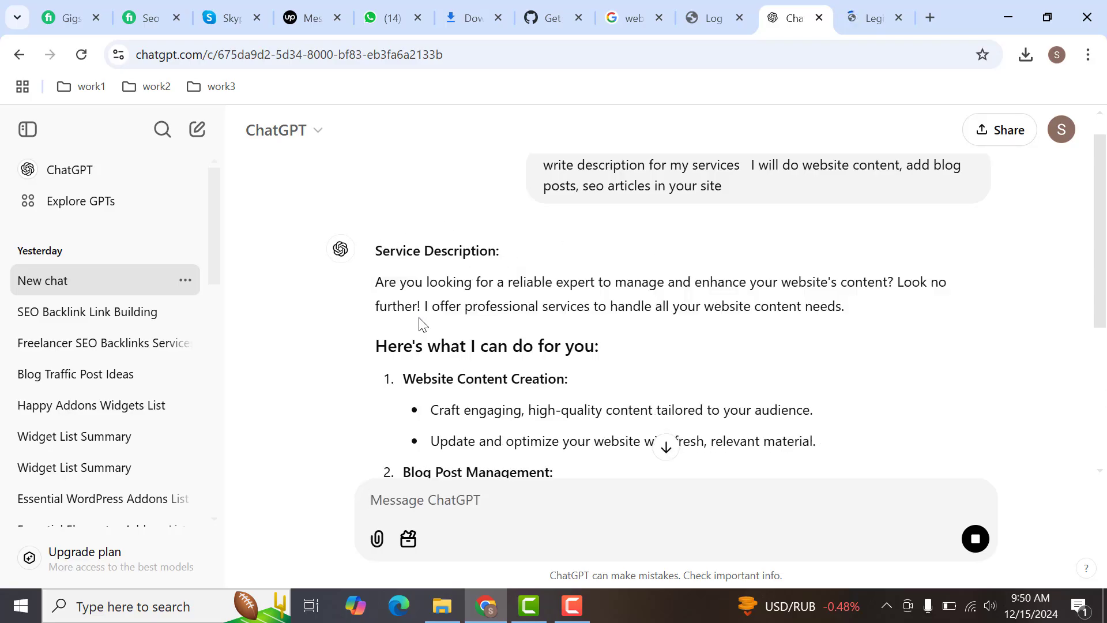
left_click_drag(373, 282, 860, 410)
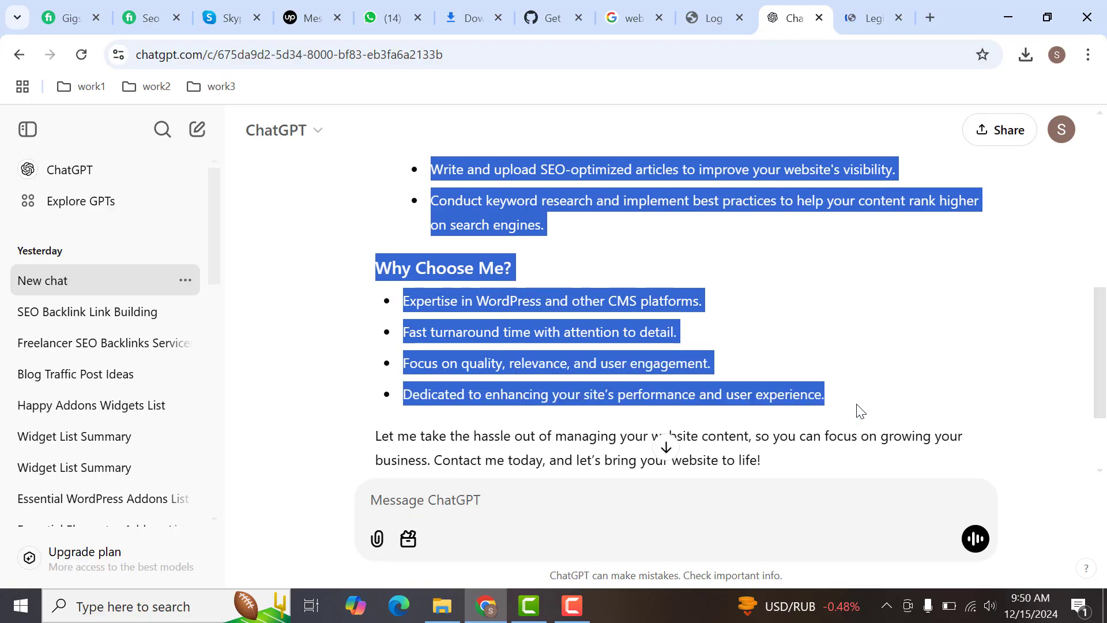
left_click(880, 16)
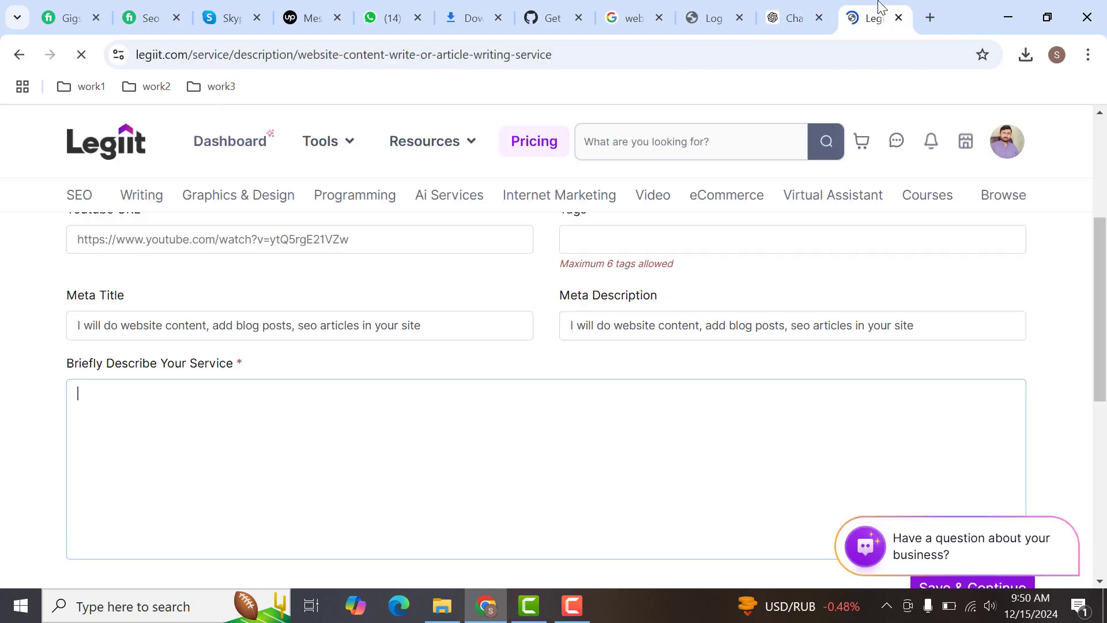
left_click(525, 462)
key("ctrl+v")
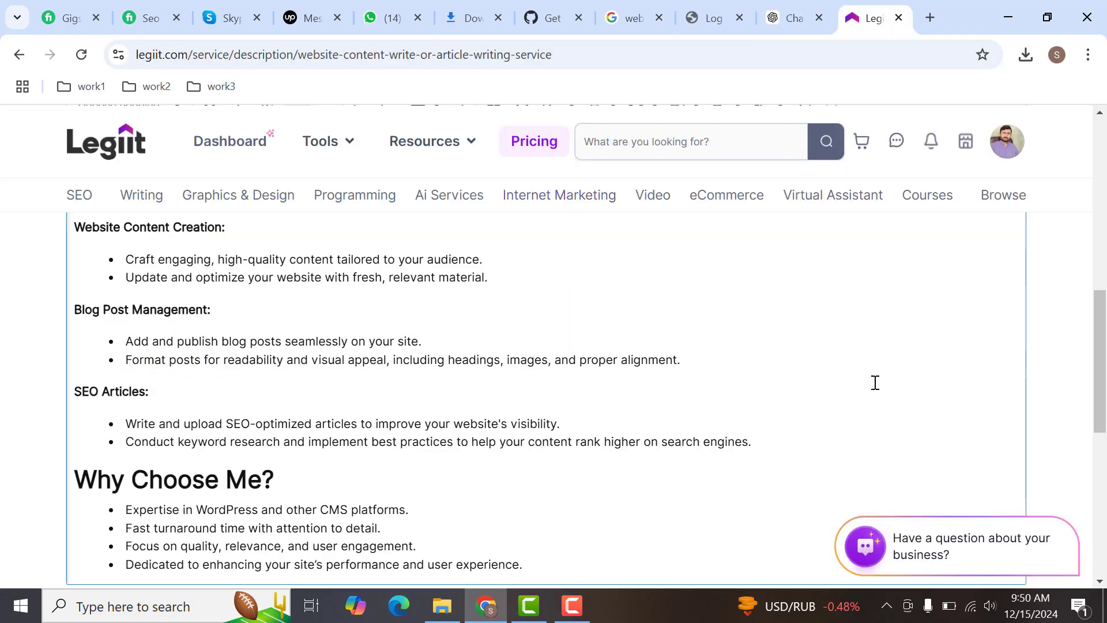
- Add the tag "website content writer" to the service
scroll(912, 375, "down", 5)
left_click(970, 351)
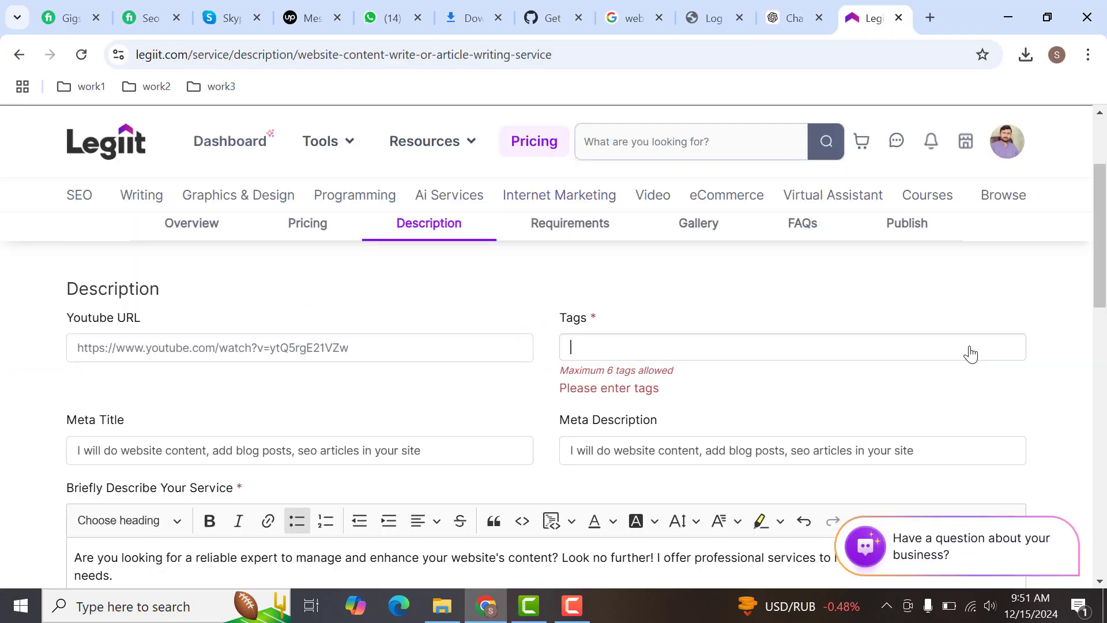
left_click(794, 358)
type("website content writ")
type("er")
key("Return")
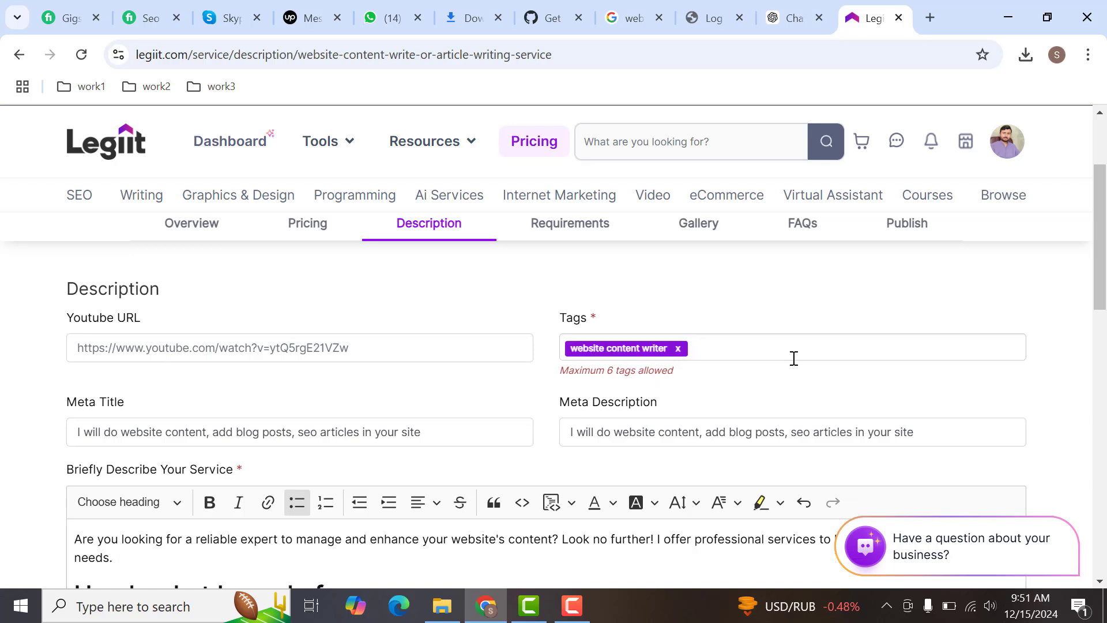
- Add the suggested tag "seo website content writer" and save the description to continue to the requirements
left_click(794, 359)
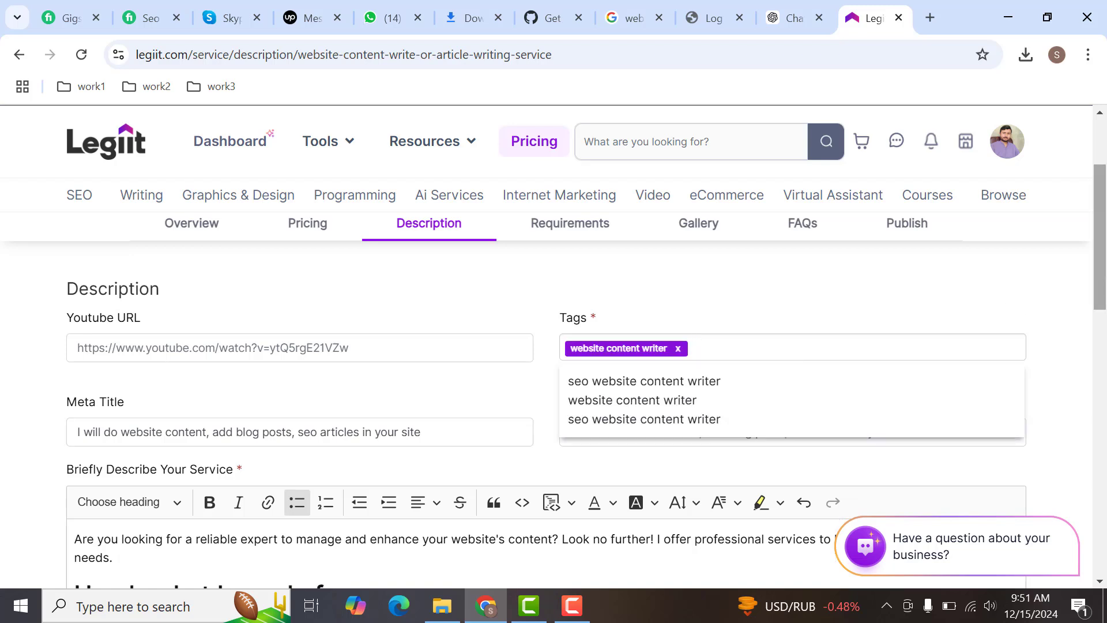
left_click(695, 387)
scroll(1081, 451, "down", 10)
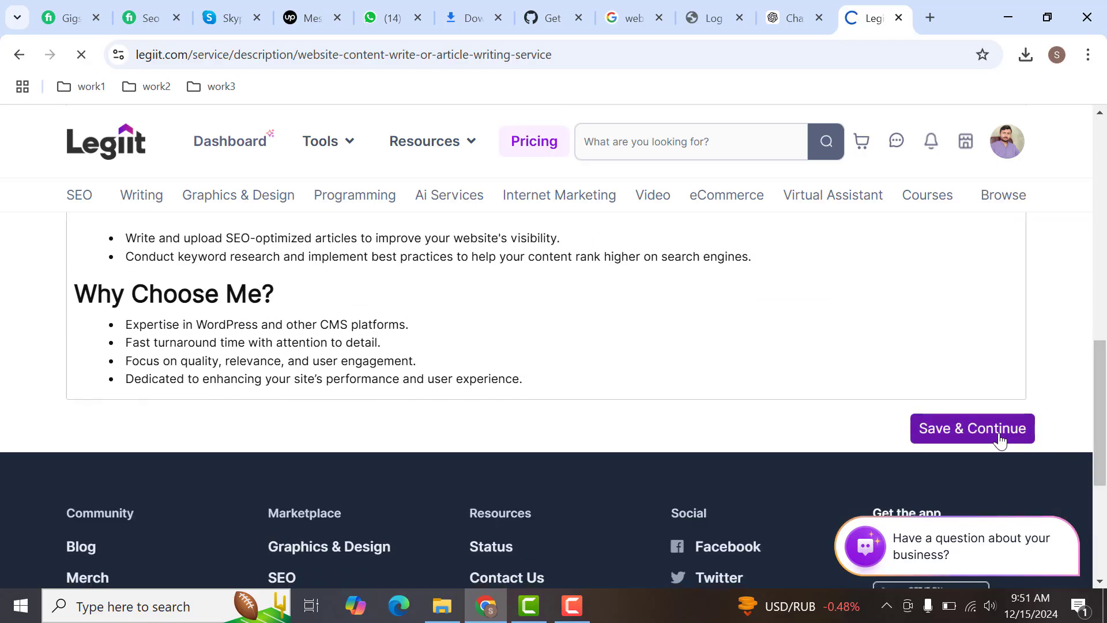
left_click(990, 430)
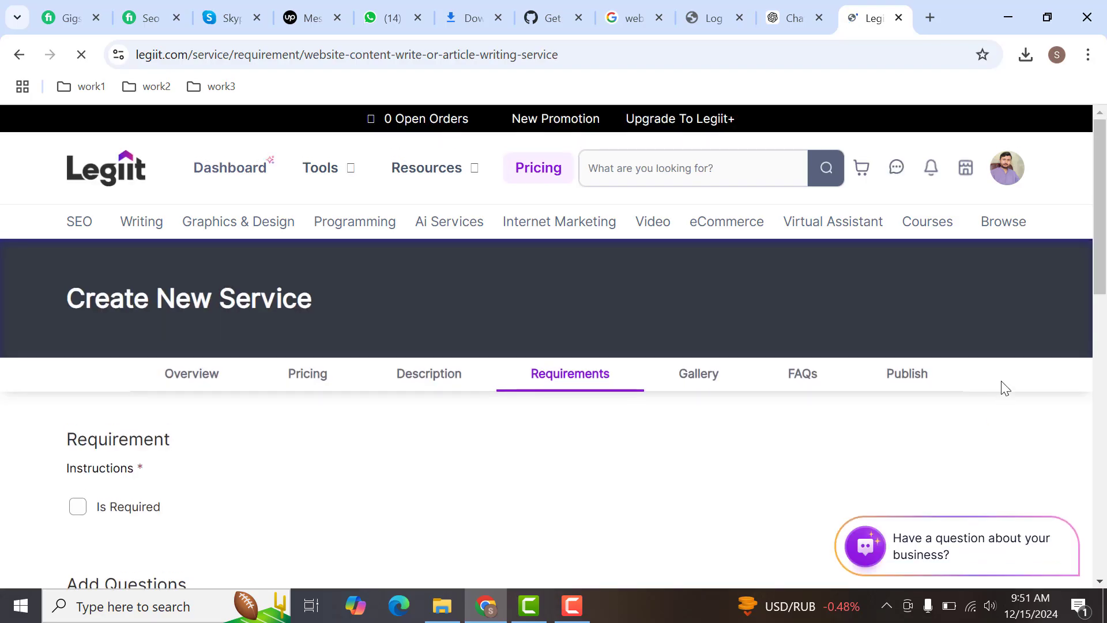
- Enter "please provide topic" as the buyer question and continue from the requirements to the gallery section
scroll(1104, 323, "down", 3)
scroll(1104, 323, "down", 3)
scroll(1105, 314, "up", 1)
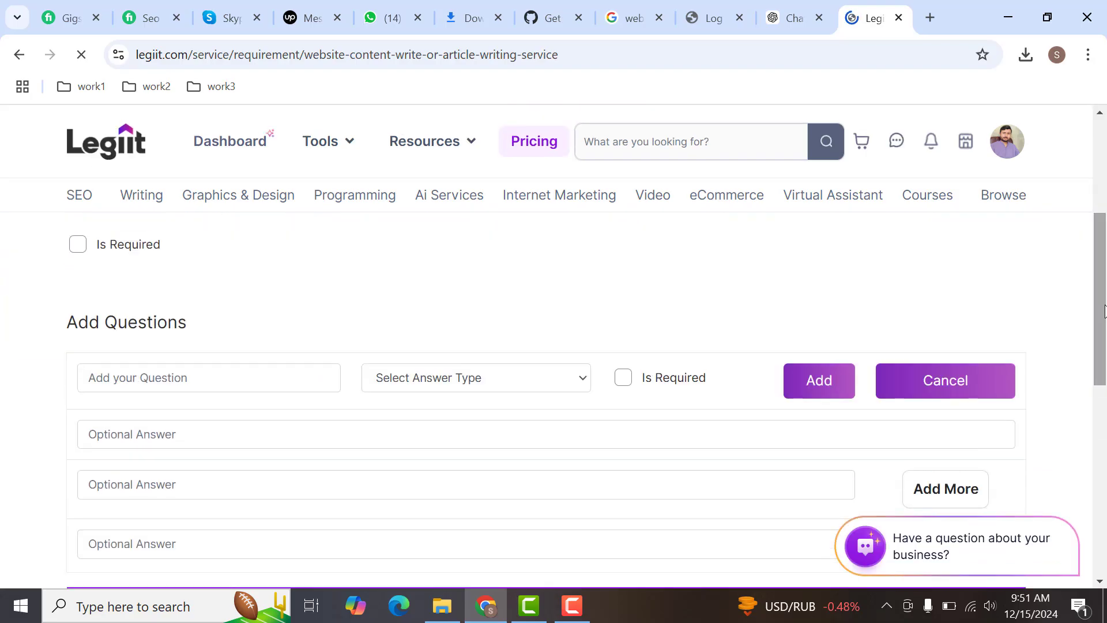
scroll(1104, 312, "up", 1)
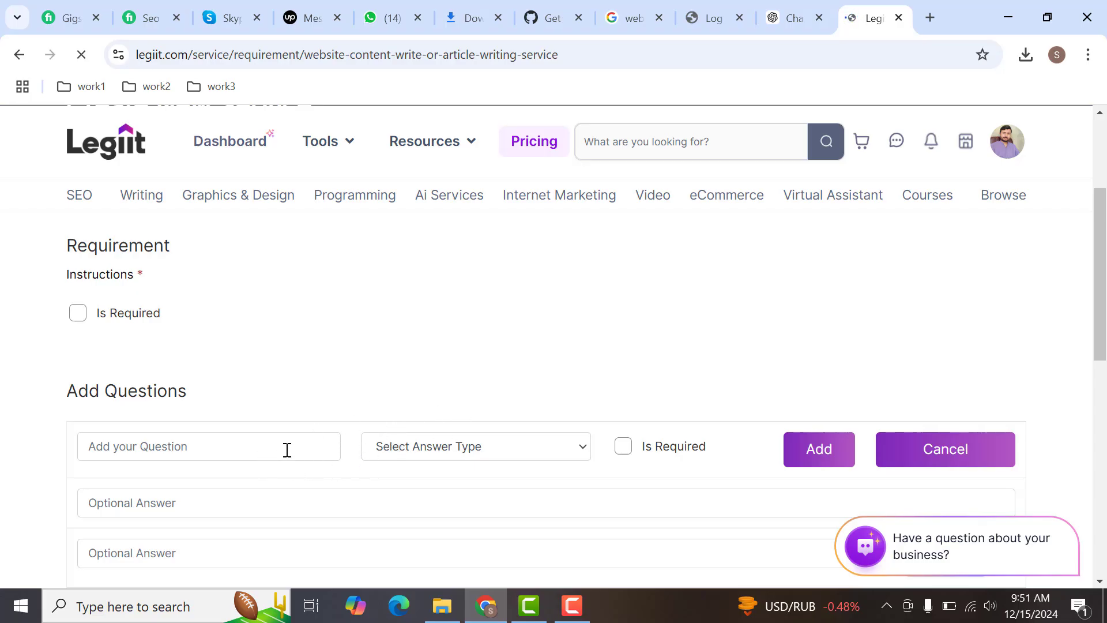
left_click(267, 449)
type("please provi")
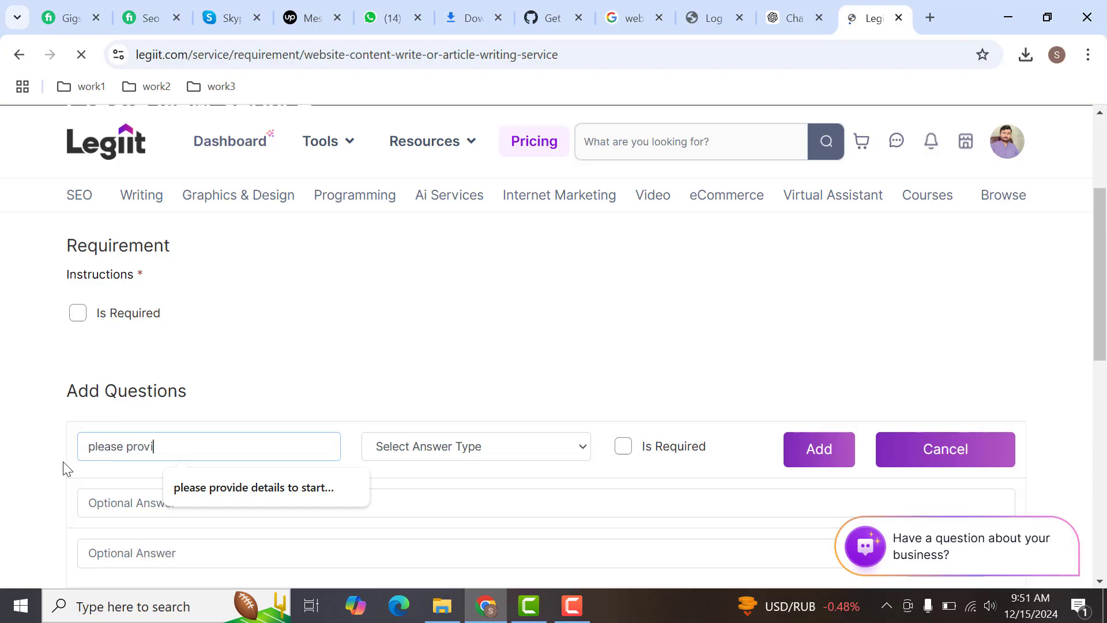
type("de topi")
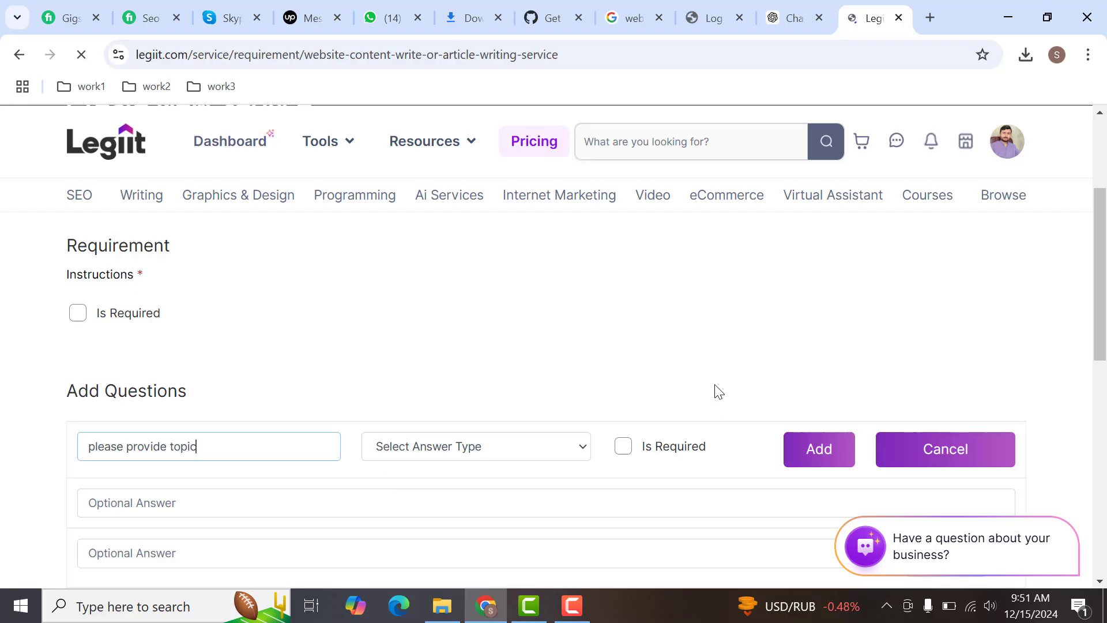
type("c")
scroll(1090, 334, "down", 4)
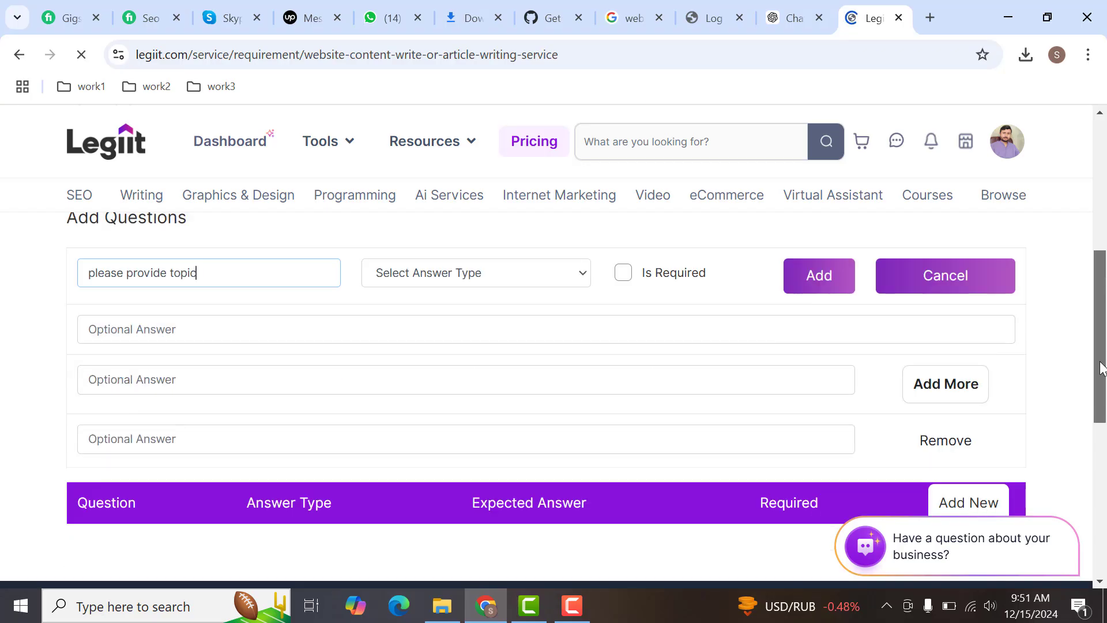
left_click(958, 460)
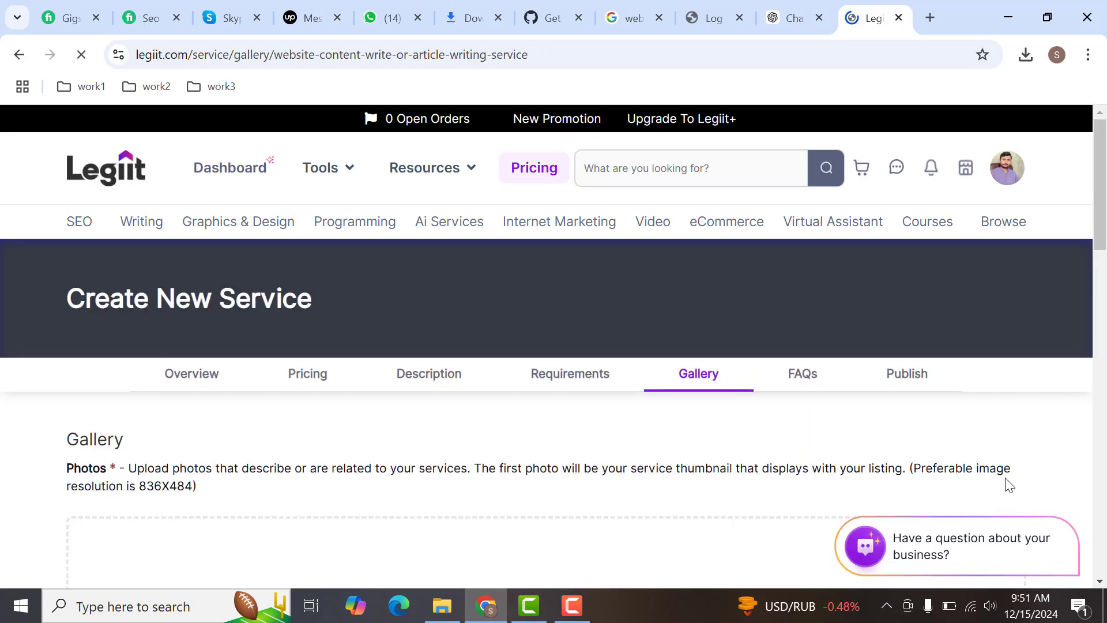
- Switch to another Chrome profile and open Canva there to find an image for the gallery
scroll(561, 363, "down", 4)
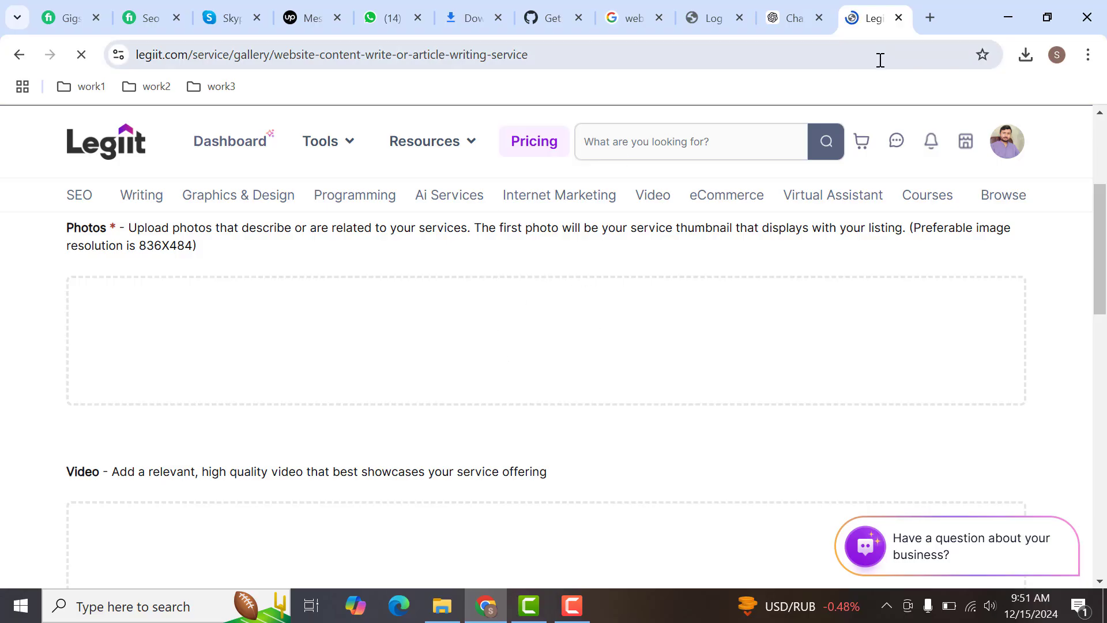
left_click(1057, 54)
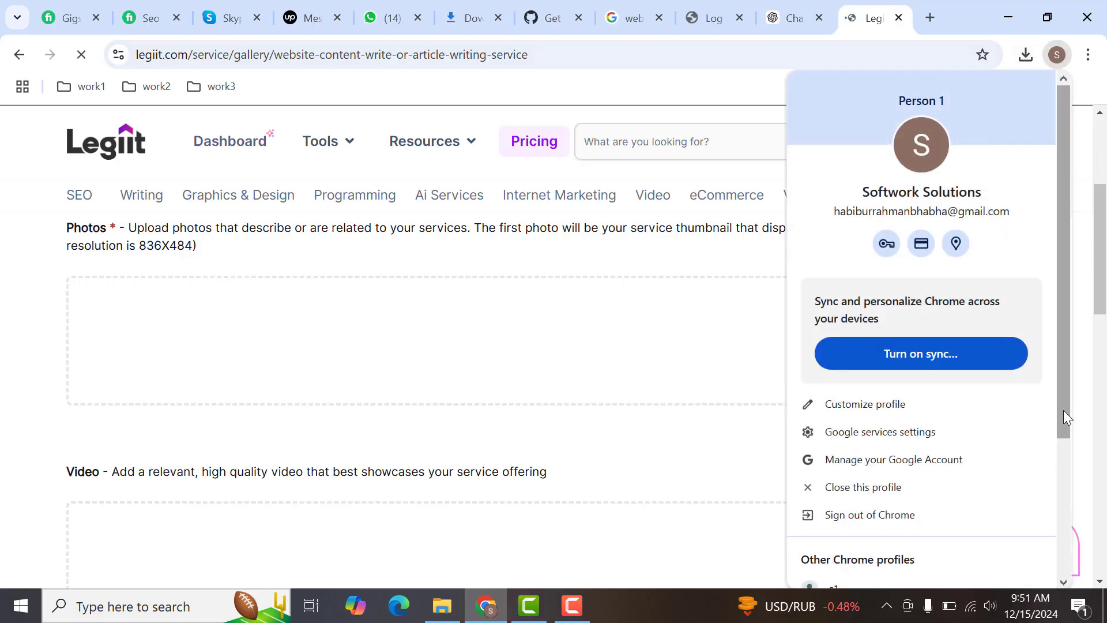
left_click_drag(1064, 410, 1060, 511)
left_click(949, 568)
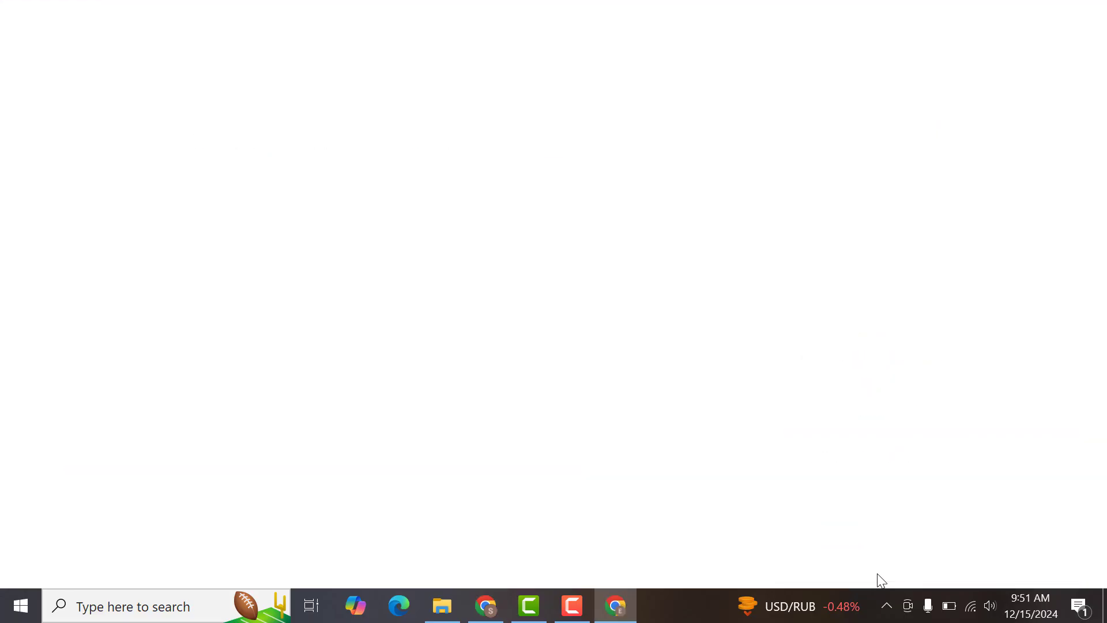
type("can")
key("Return")
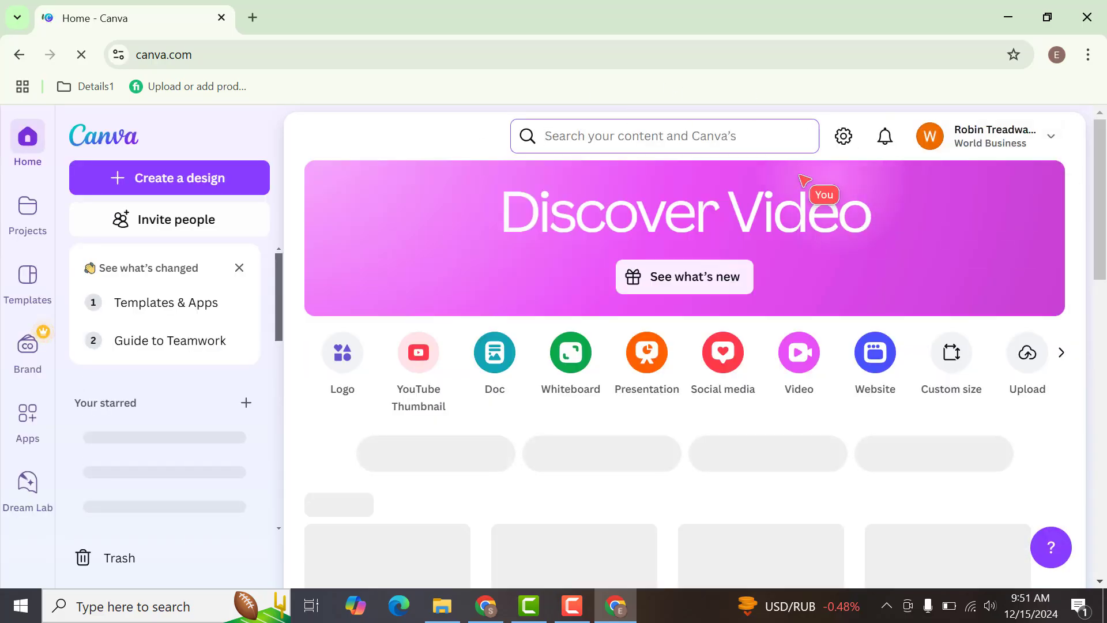
- Search Canva for "content writing" and browse to the matching Canva templates
left_click(686, 133)
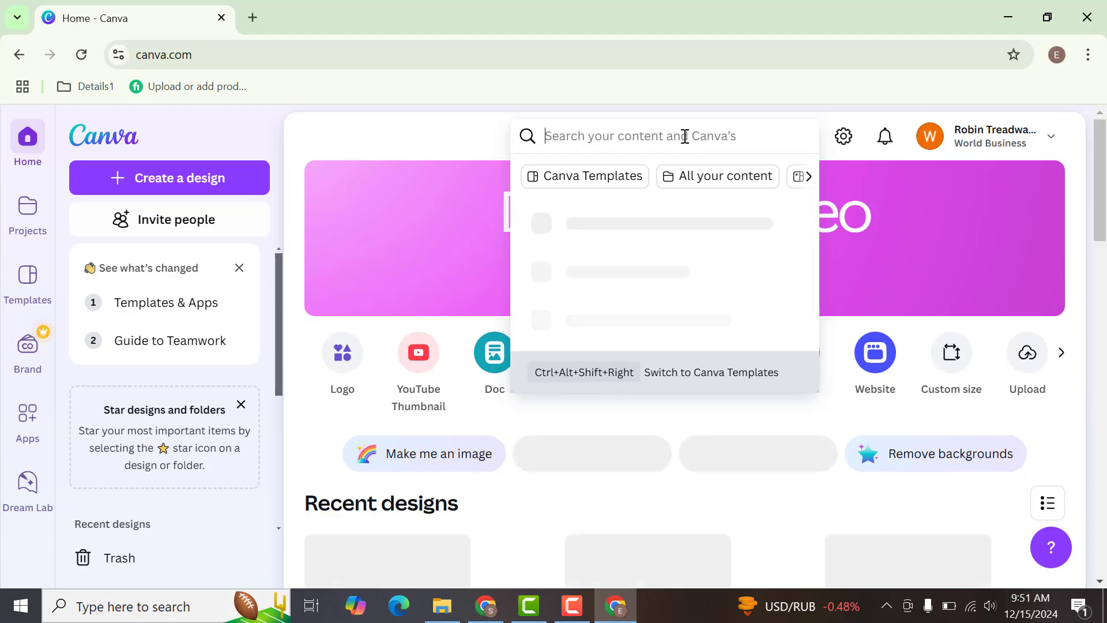
type("content wri")
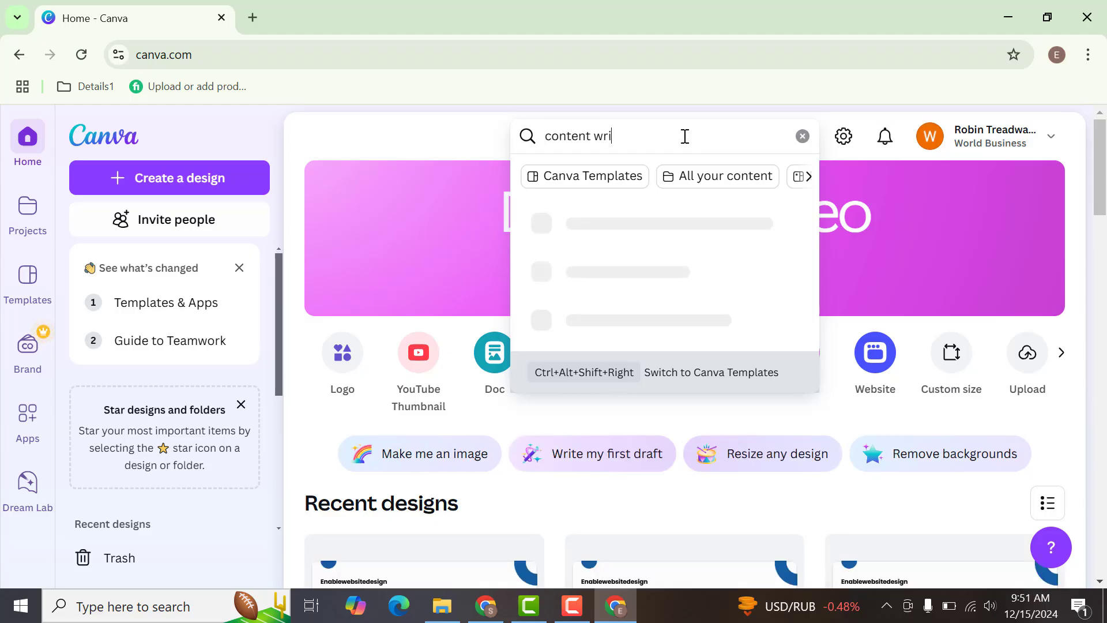
type("ting")
key("Return")
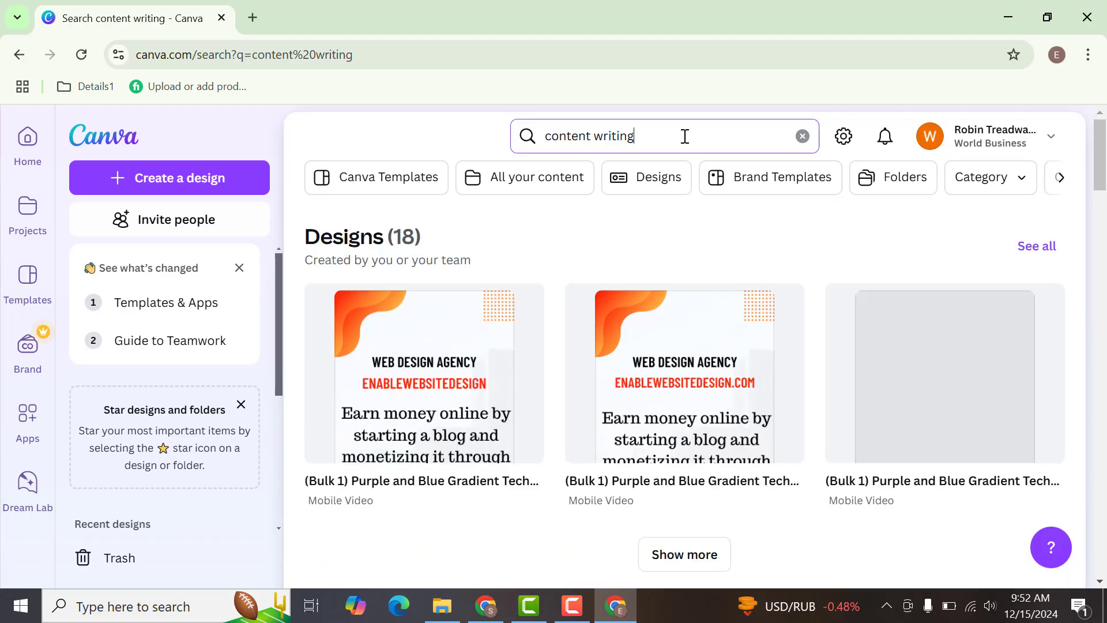
left_click_drag(1100, 156, 1104, 248)
scroll(854, 326, "up", 3)
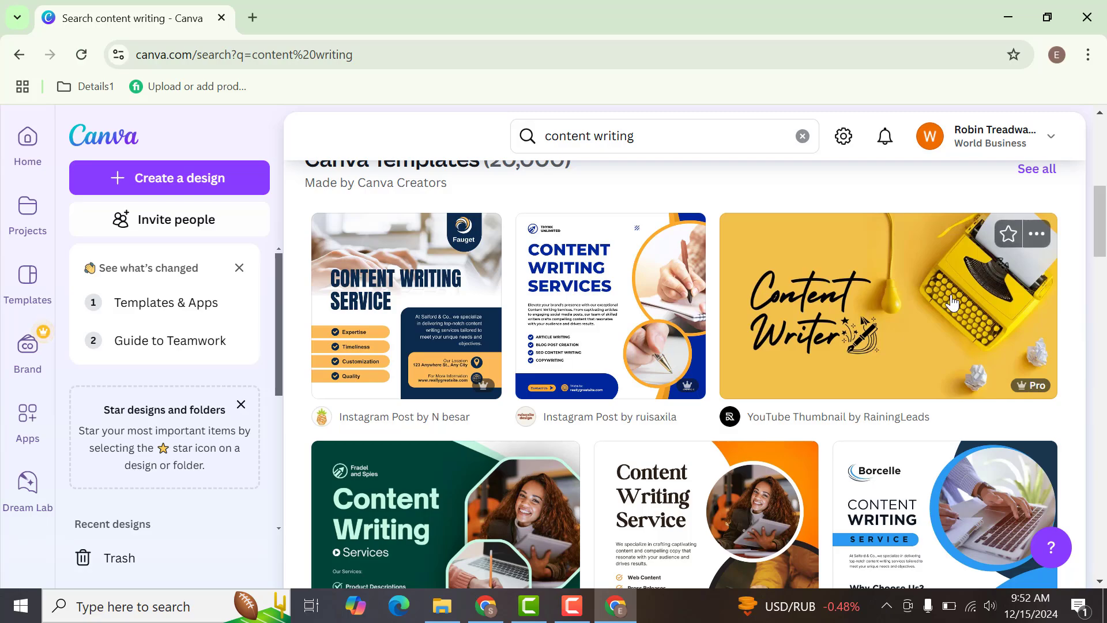
- Preview the yellow Content Writer thumbnail template, and open the similar purple Content Marketing Strategy presentation template
left_click(952, 302)
key("Escape")
left_click(604, 304)
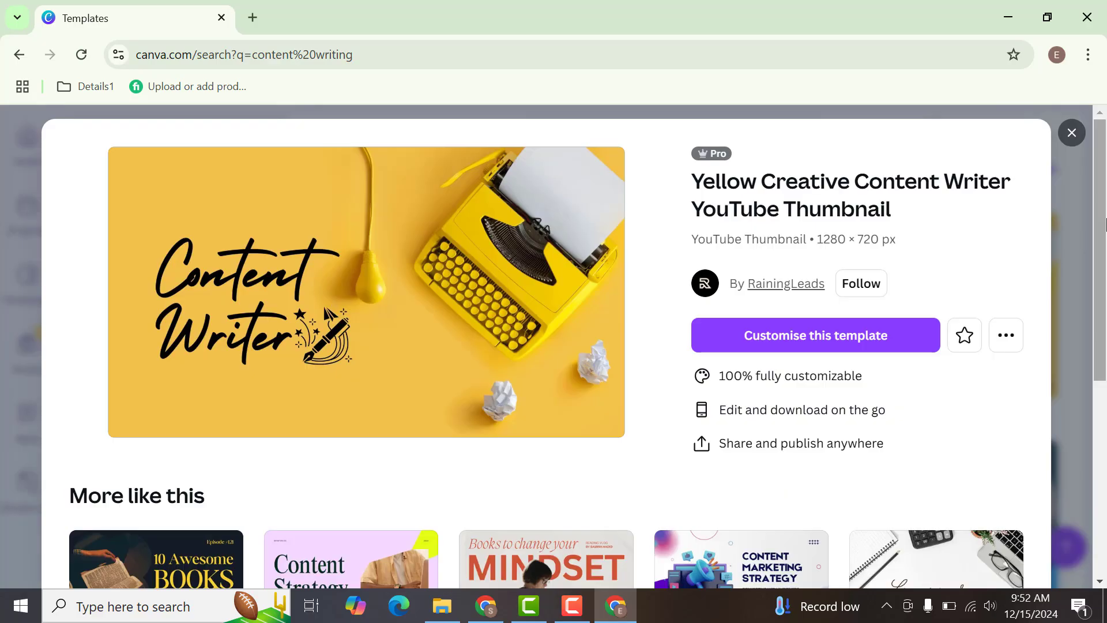
scroll(1104, 311, "down", 2)
scroll(1105, 312, "down", 3)
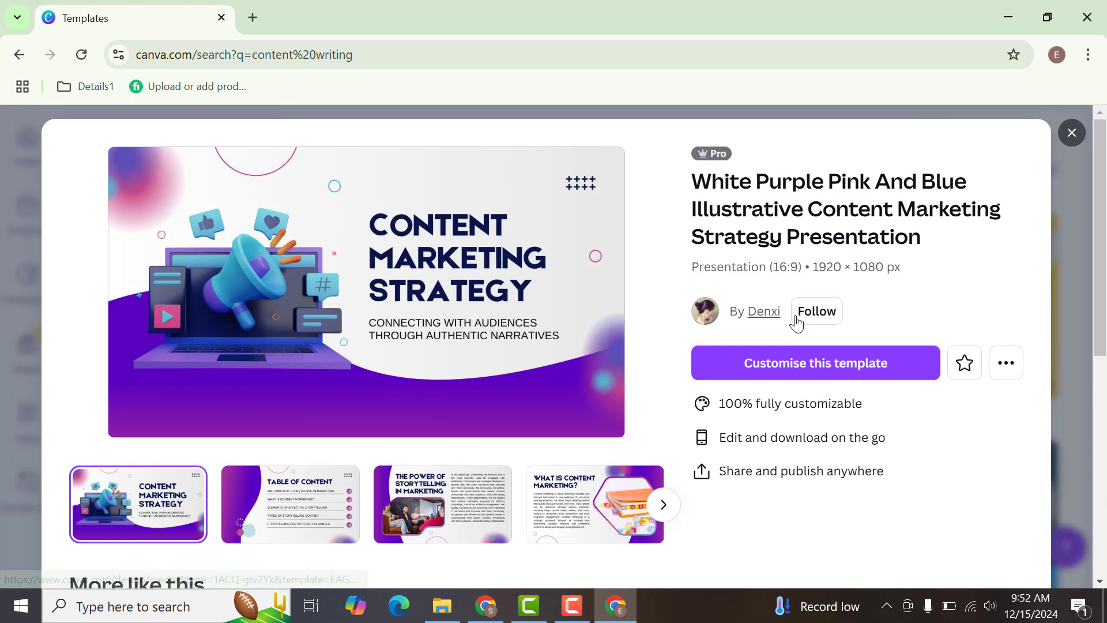
- Customise the purple Content Marketing Strategy template and replace its first-page heading with "CONTENT WRITING SERVICE"
left_click(758, 369)
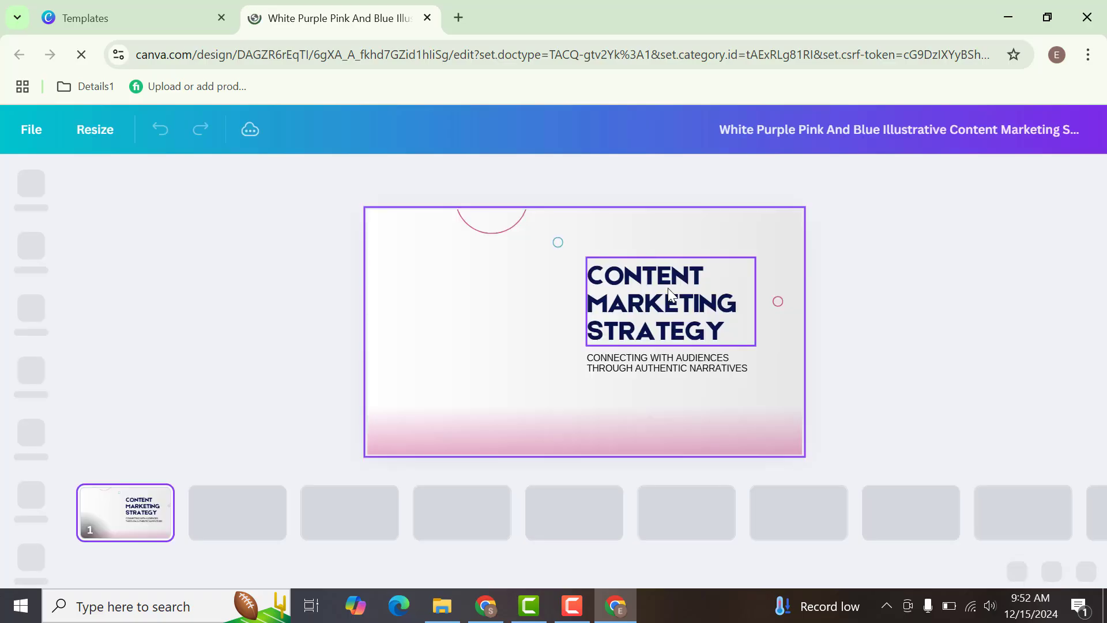
double_click(645, 301)
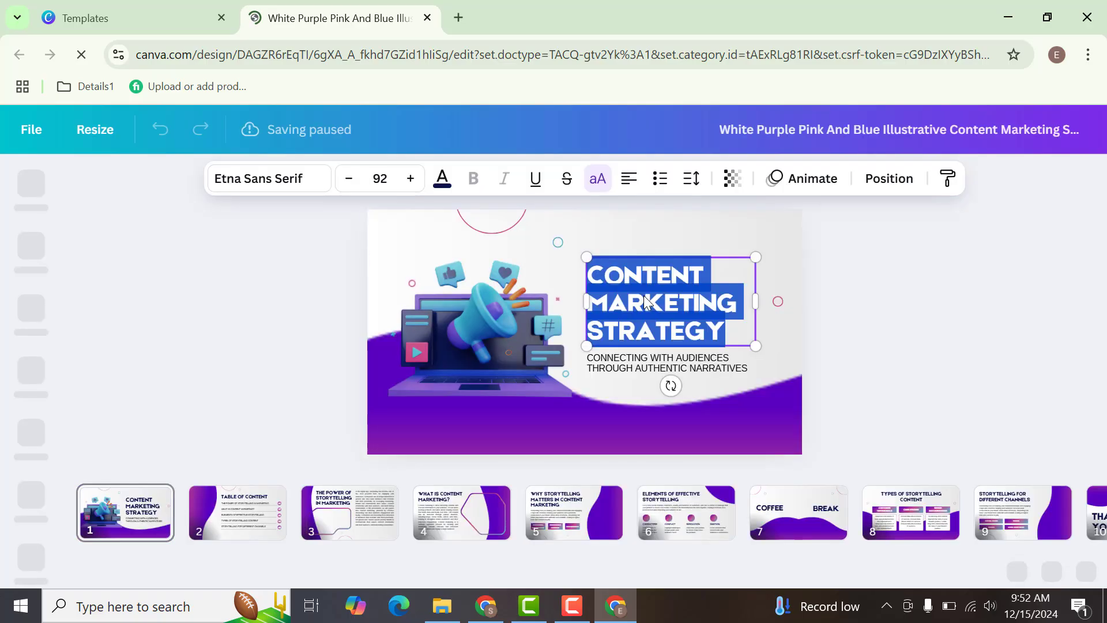
type("C")
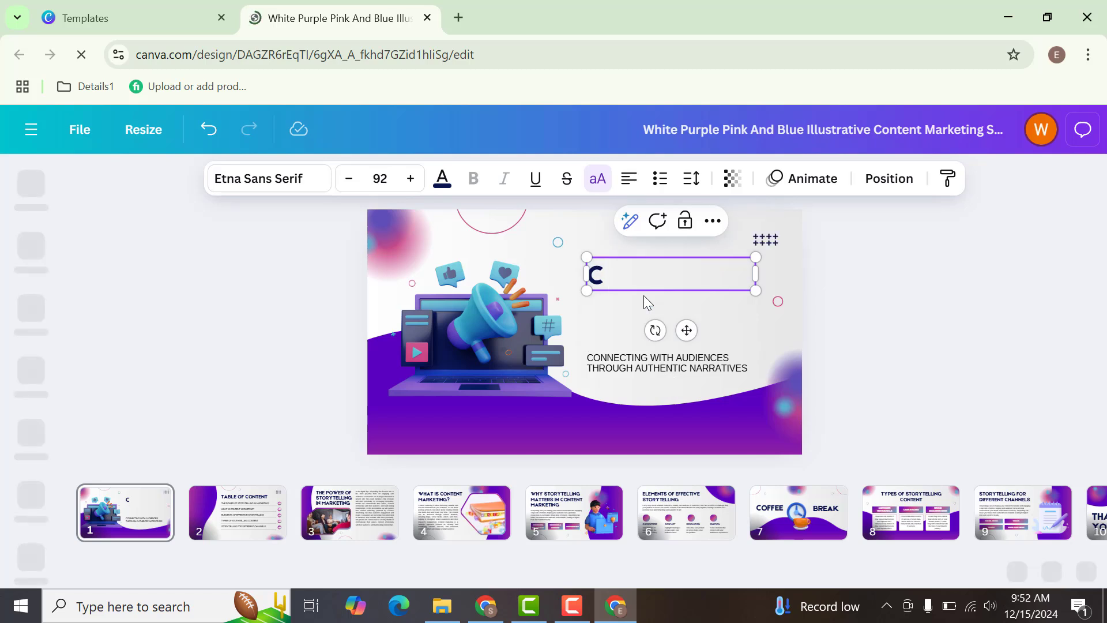
type("ONTENT WRI")
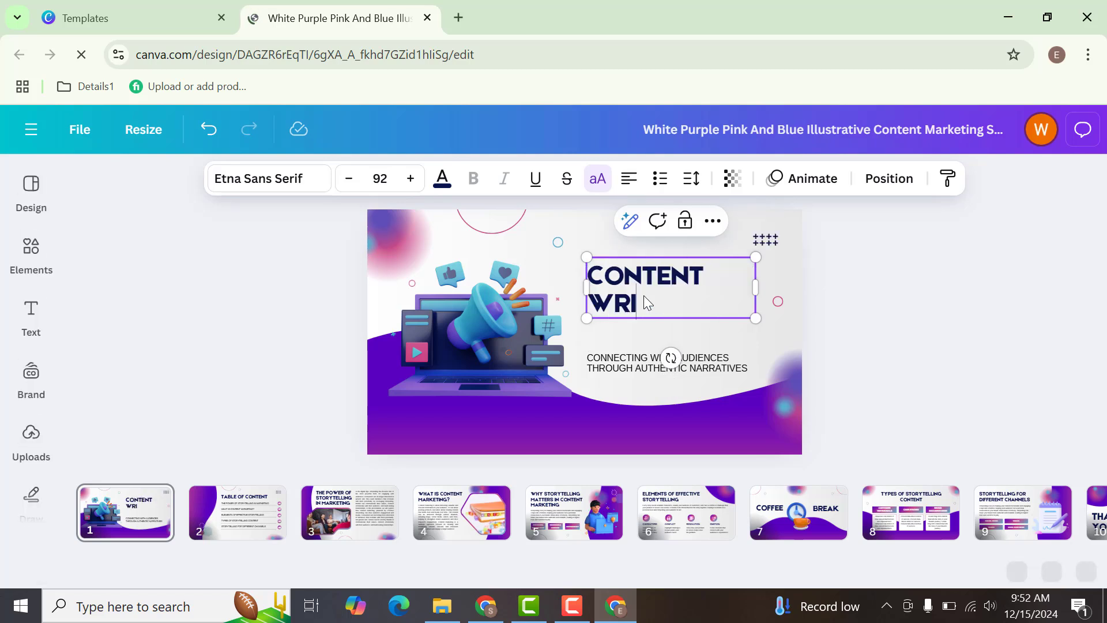
type("TING SERVICE")
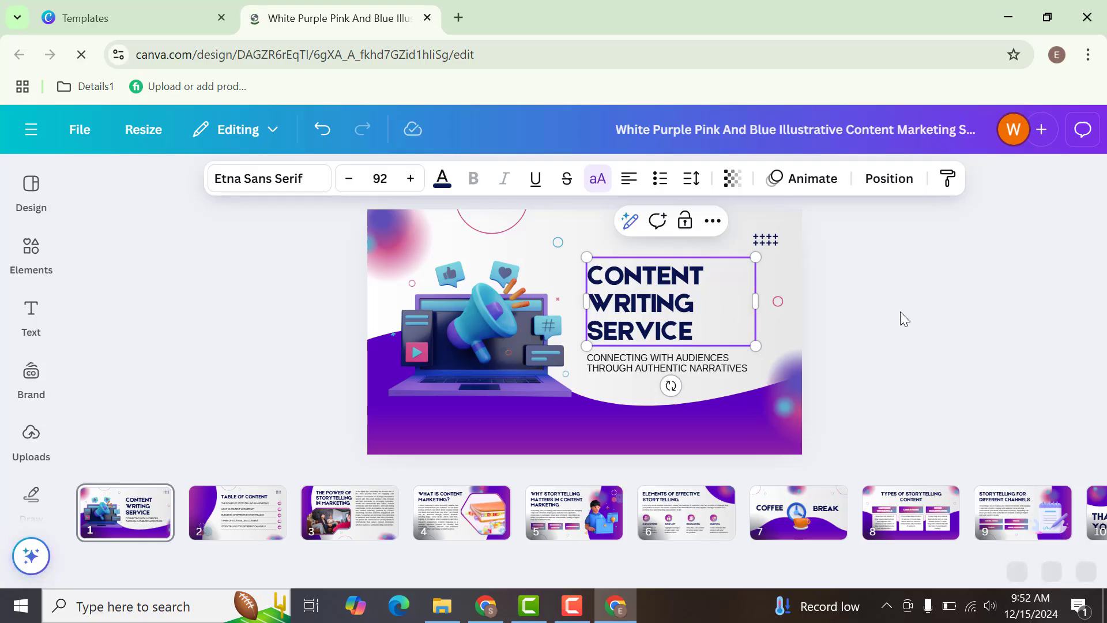
left_click(985, 341)
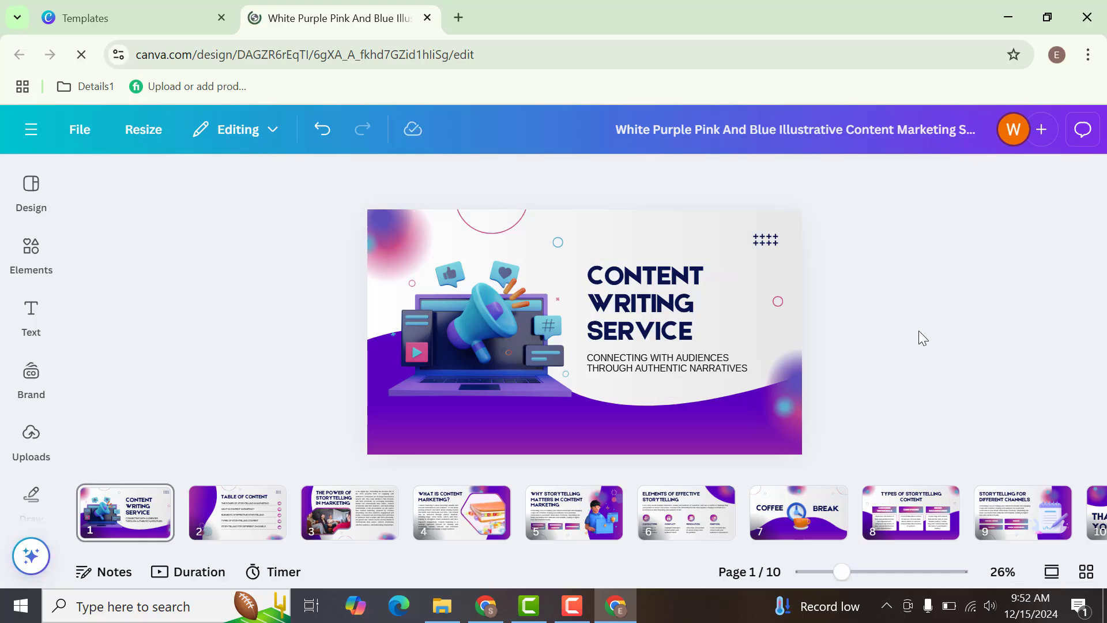
- Delete the subtitle below the heading and move the heading down and to the right into the freed space
left_click(636, 306)
mouse_move(636, 306)
left_mouse_down()
mouse_move(649, 310)
mouse_move(637, 304)
left_mouse_up()
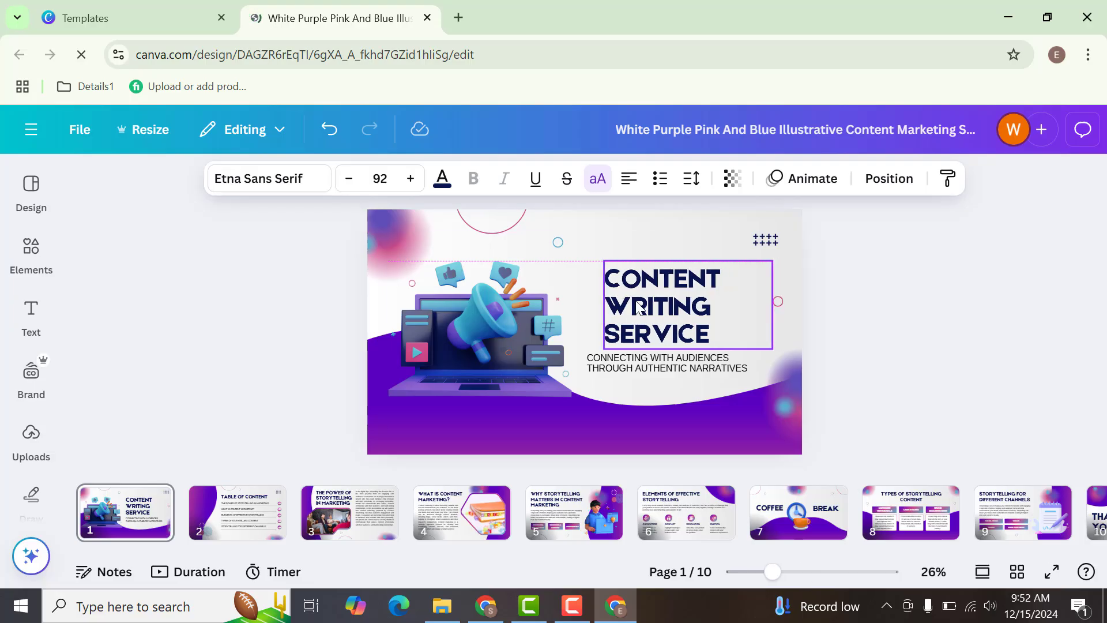
left_click(658, 362)
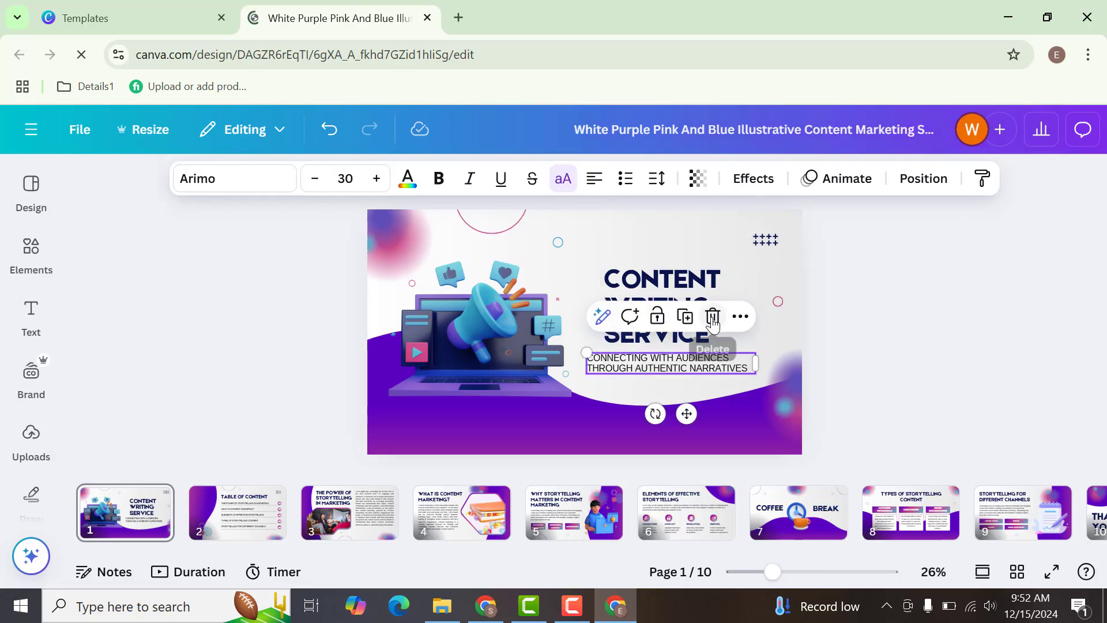
left_click(917, 370)
left_click(695, 326)
left_click_drag(695, 326, 707, 350)
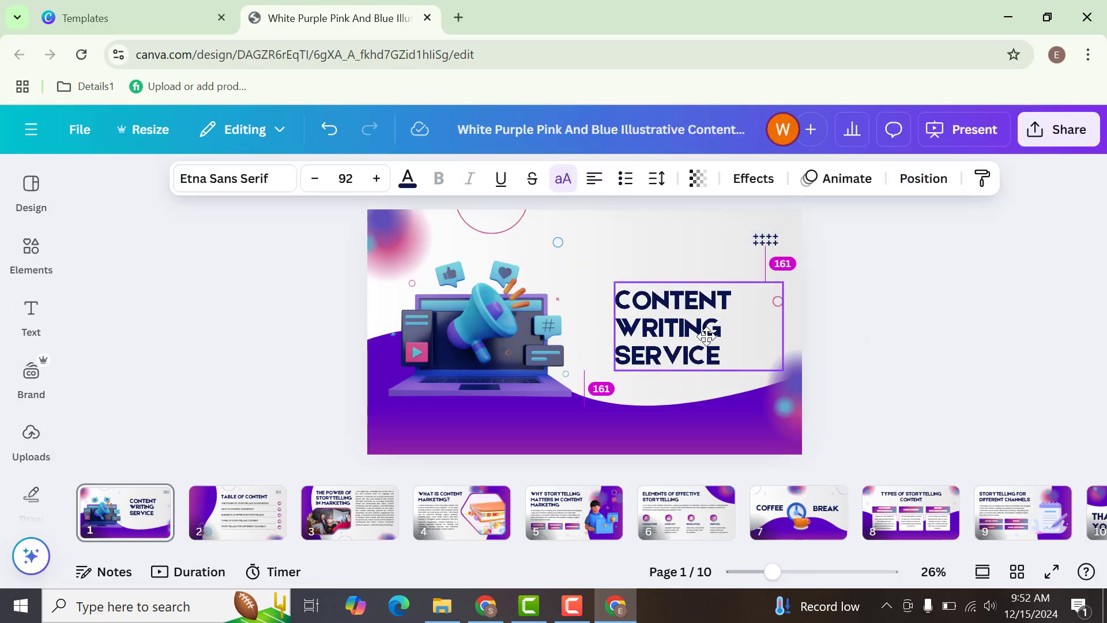
left_click(950, 345)
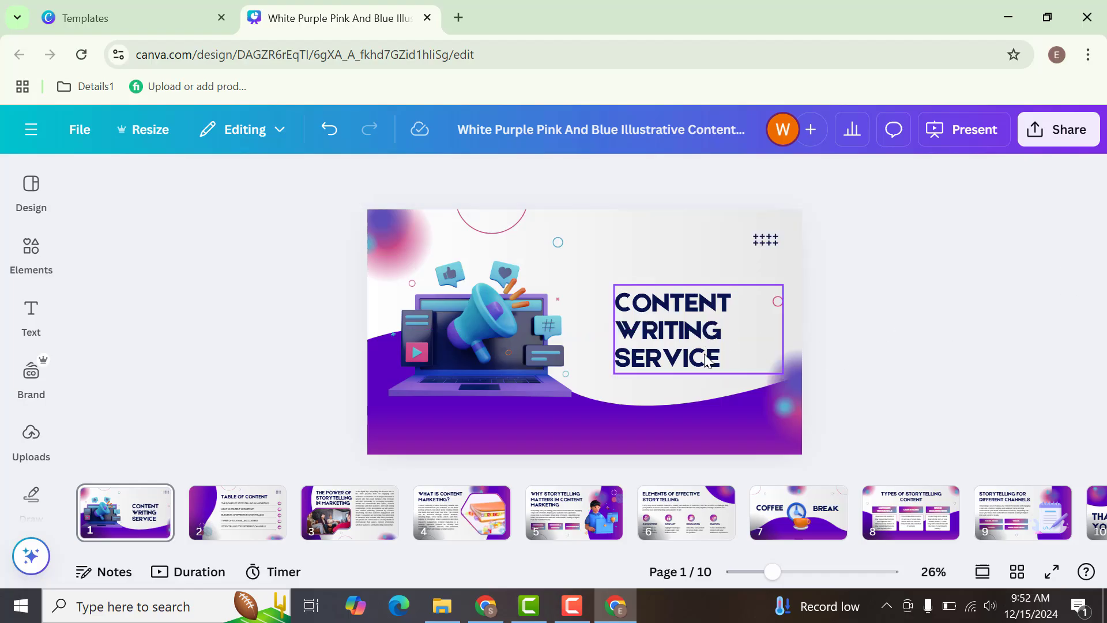
- Widen the heading's text box toward the laptop illustration and reduce the heading's font size to 81
left_click(617, 313)
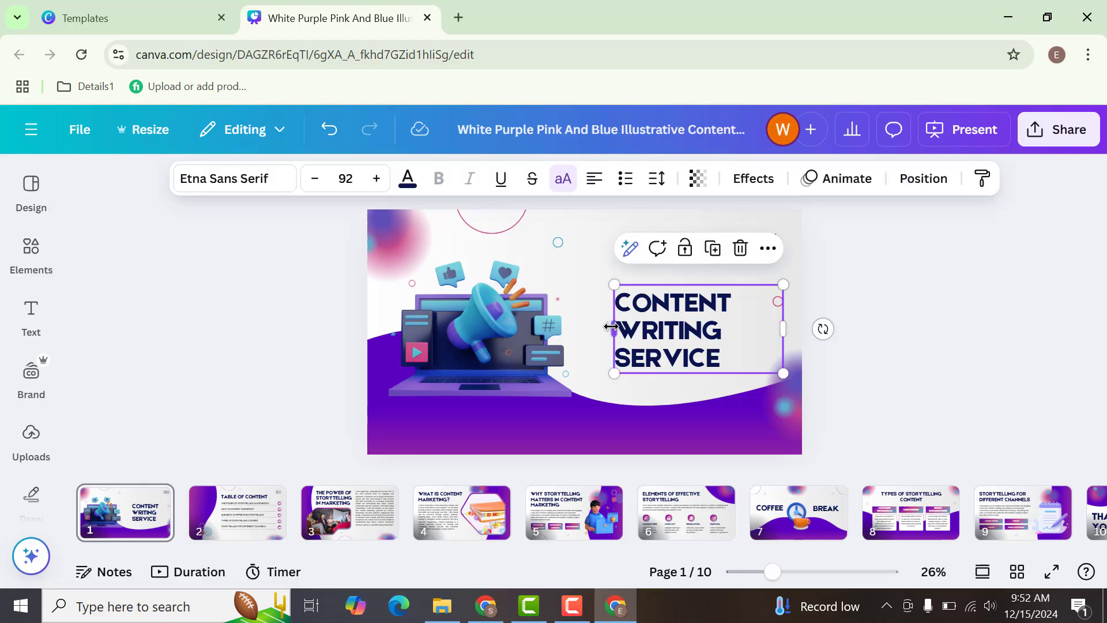
left_click_drag(600, 327, 557, 327)
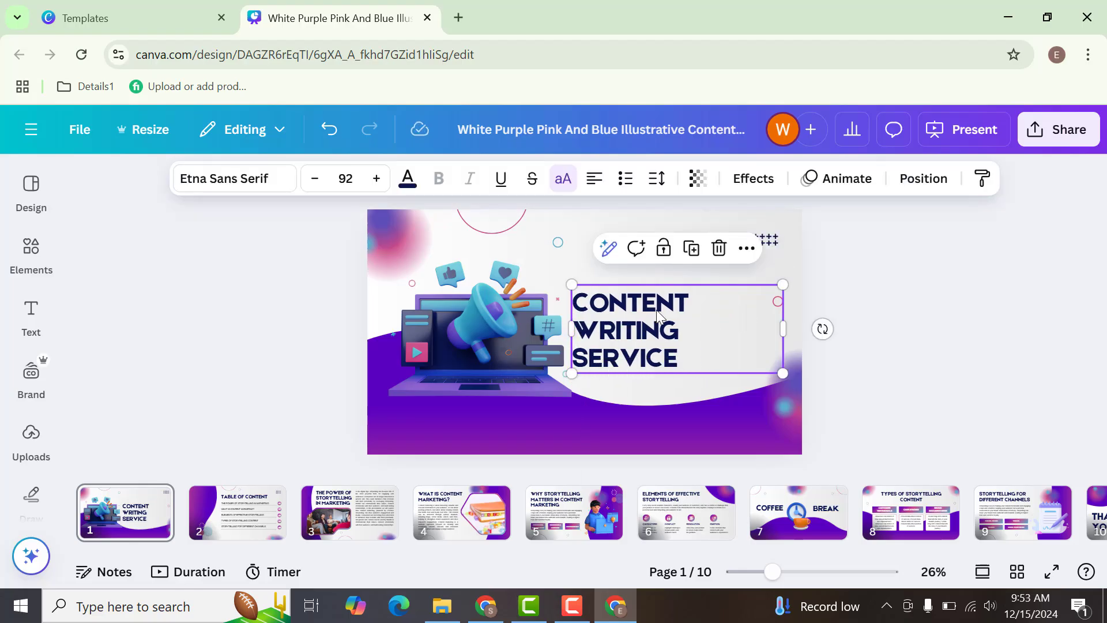
double_click(620, 321)
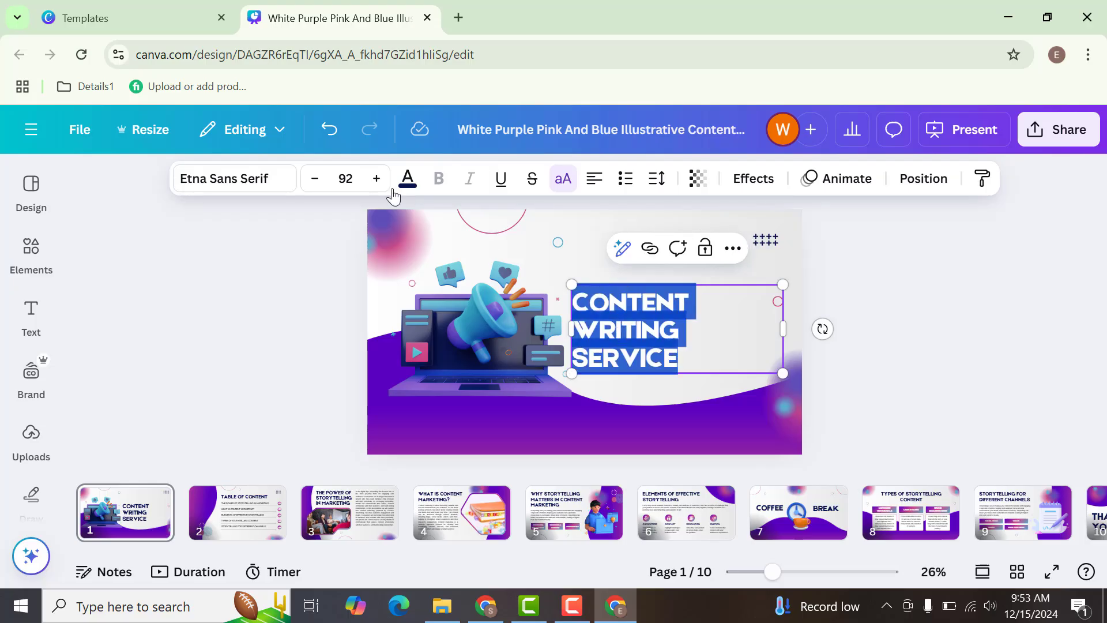
left_click(315, 179)
left_click(314, 179)
left_click(315, 179)
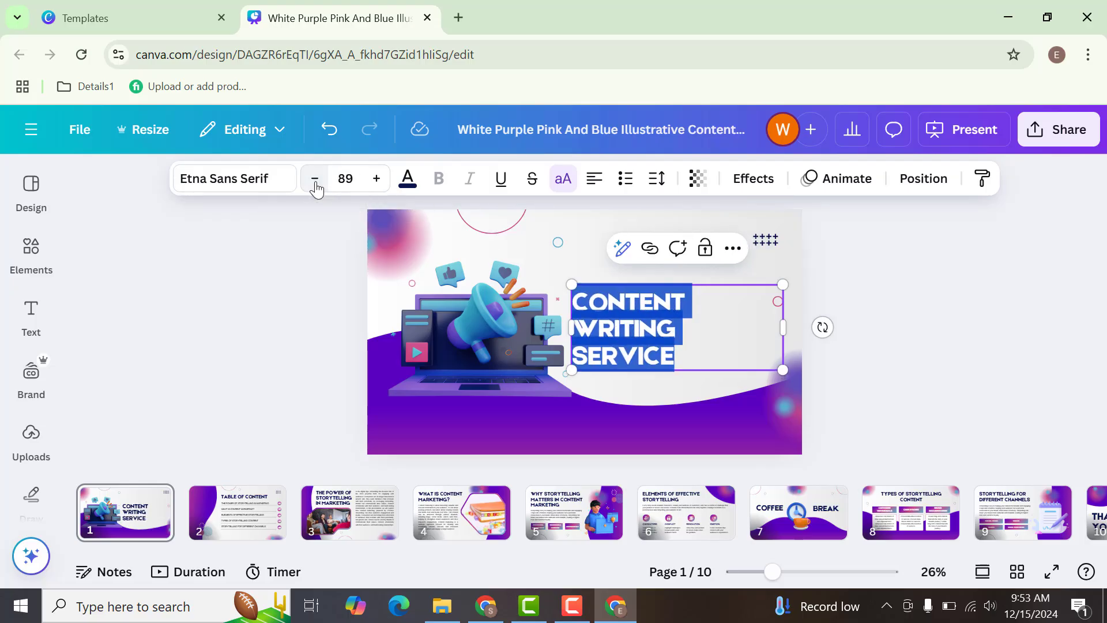
left_click(315, 179)
left_click(315, 179)
left_click(315, 179)
left_click(315, 179)
left_click(315, 179)
left_click(315, 179)
left_click(315, 179)
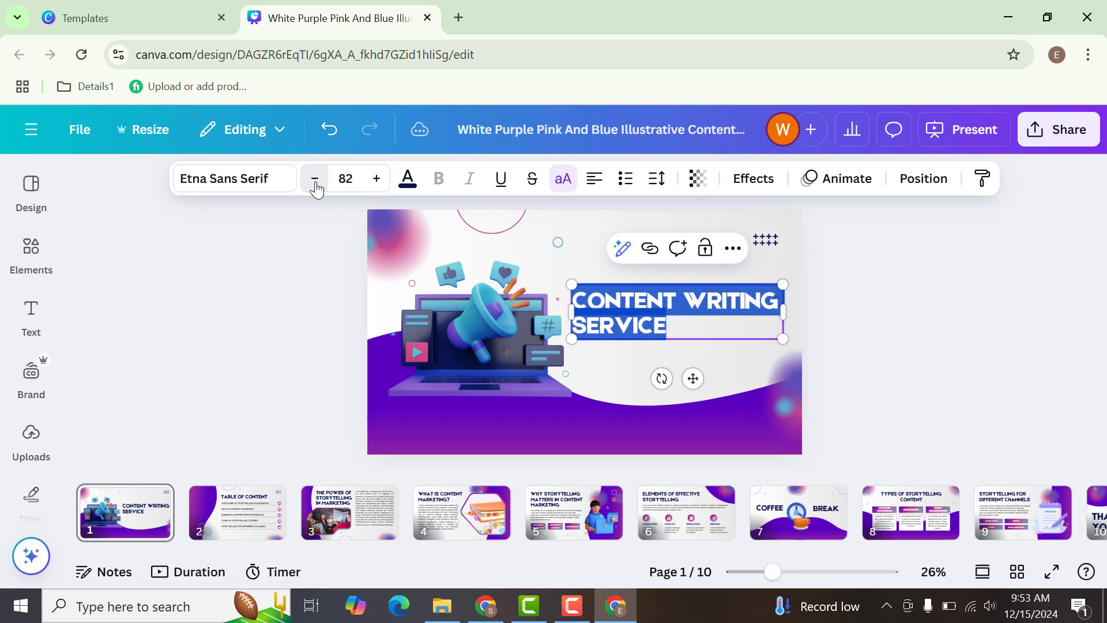
left_click(315, 179)
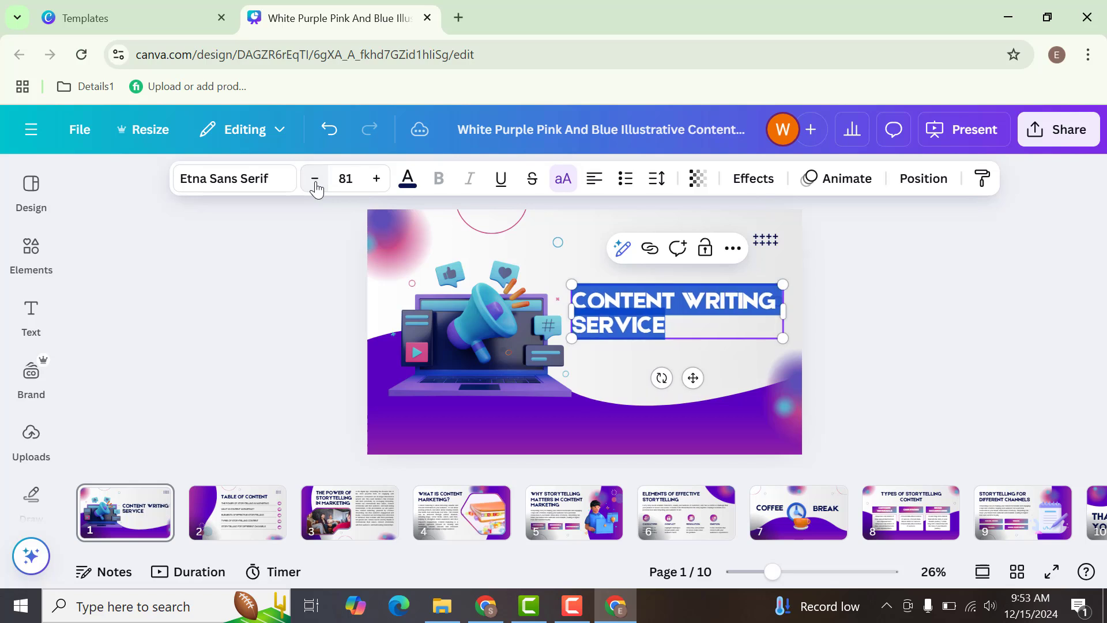
left_click(980, 375)
- Move the two-line heading slightly lower on the first page and deselect it
left_click(692, 316)
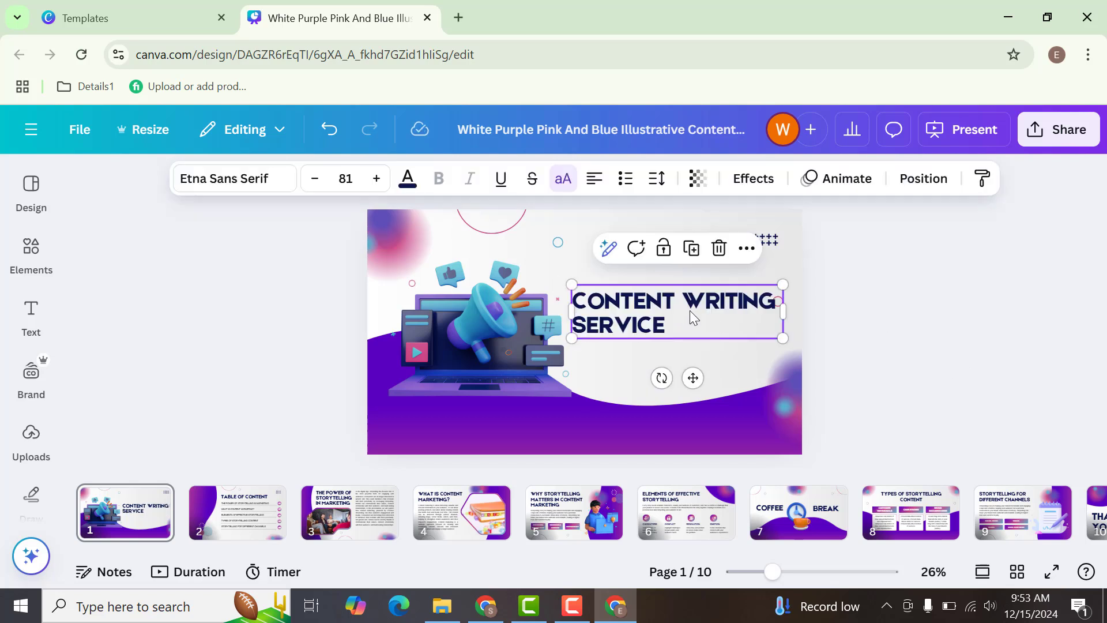
mouse_move(694, 317)
left_mouse_down()
mouse_move(701, 337)
mouse_move(693, 321)
left_mouse_up()
left_click(991, 302)
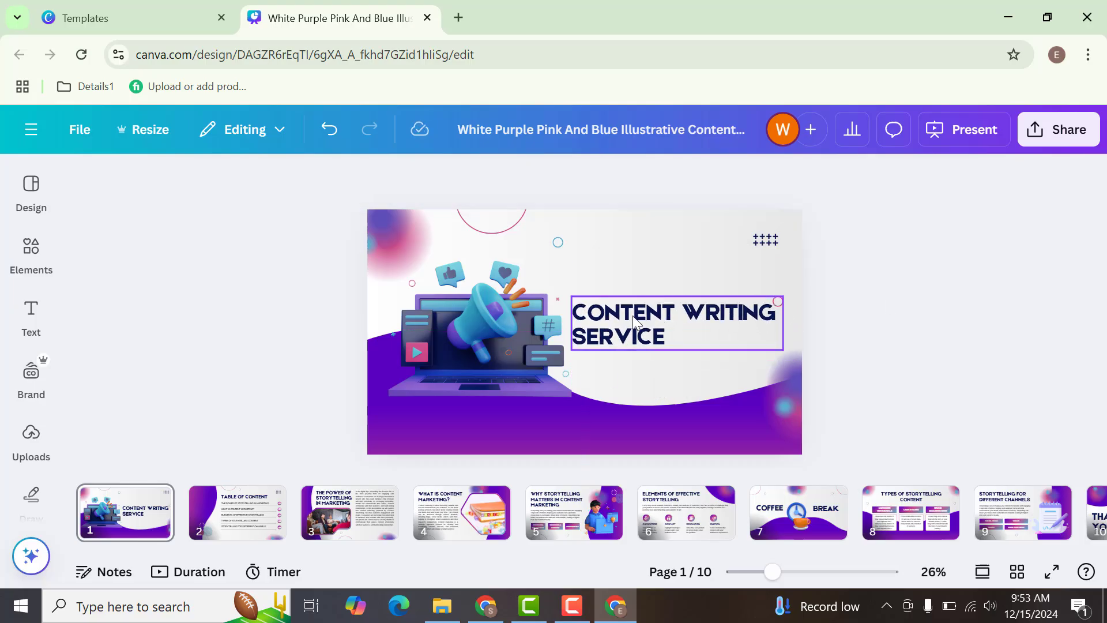
- Download all 10 pages of the design as PDF Standard
left_click(1074, 138)
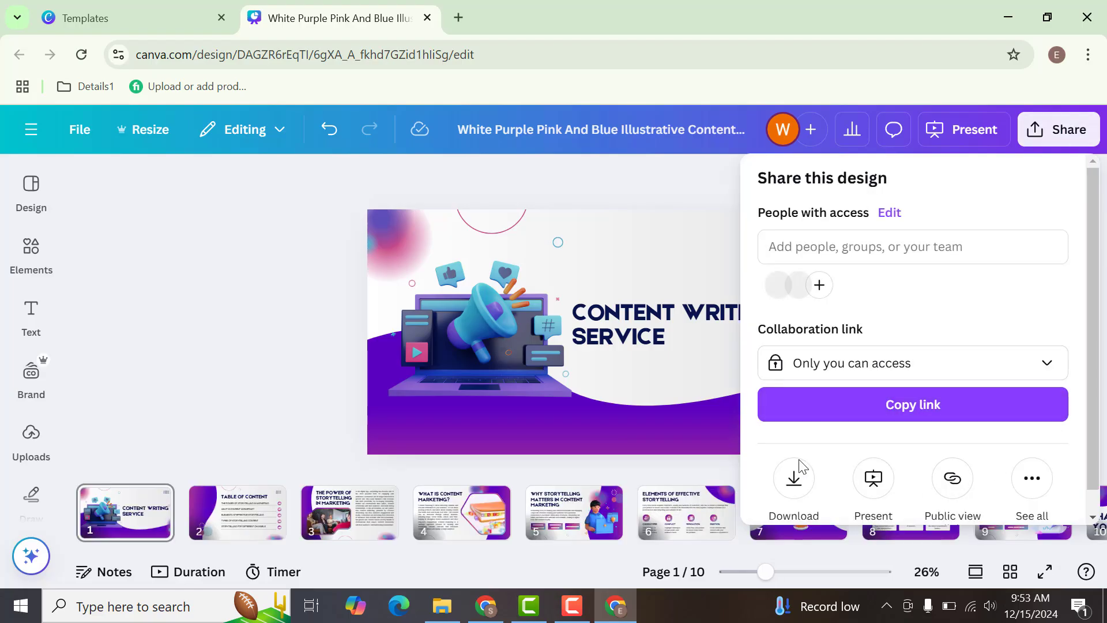
left_click(796, 490)
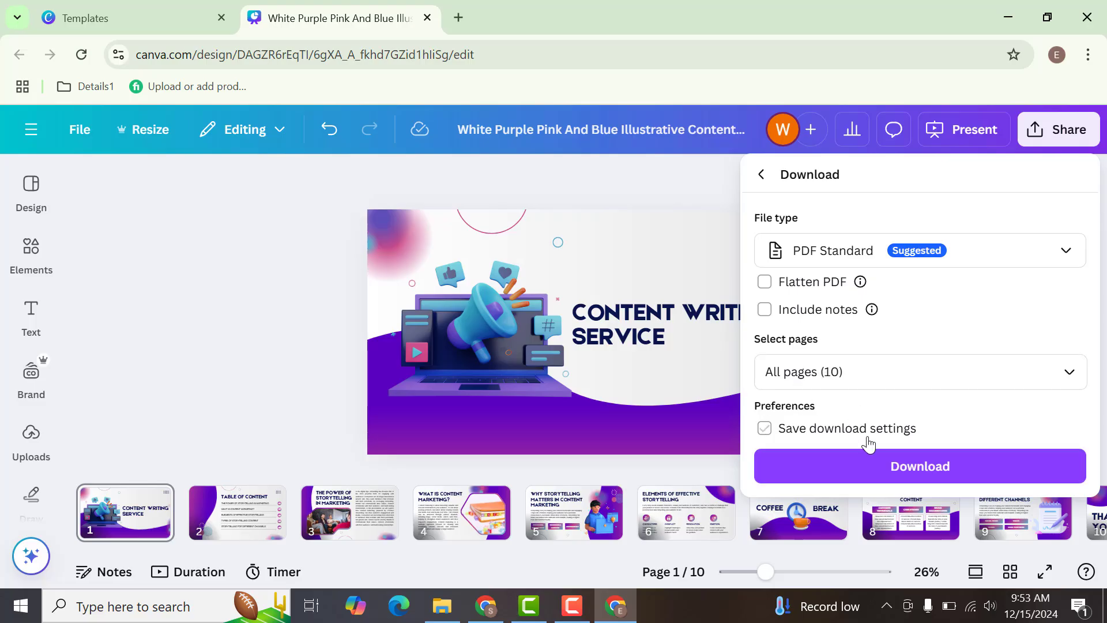
left_click(867, 465)
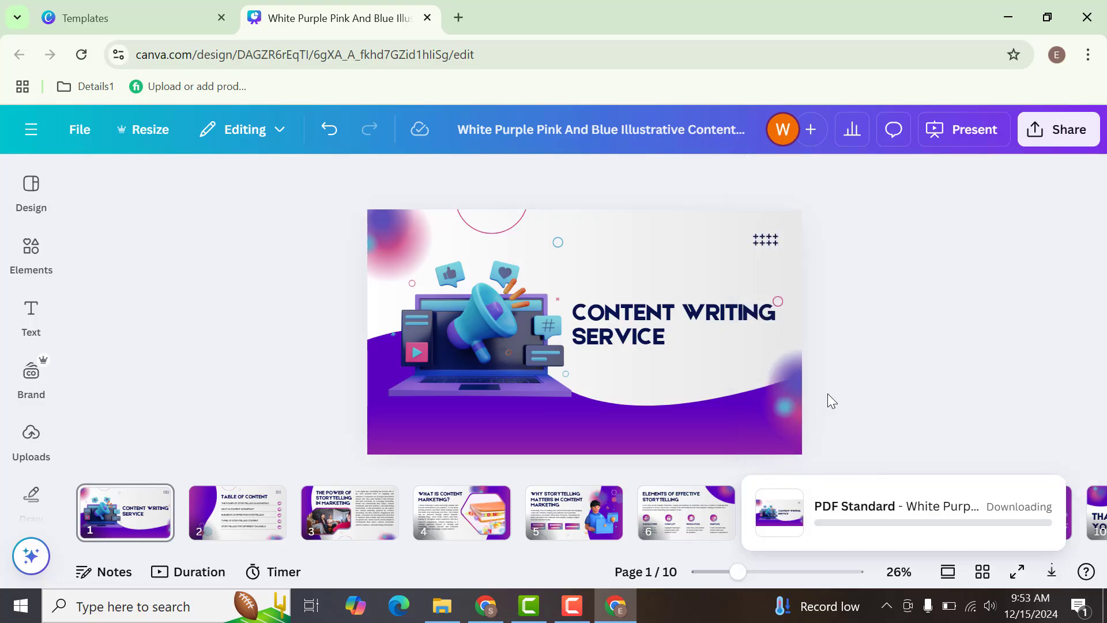
left_click(1060, 144)
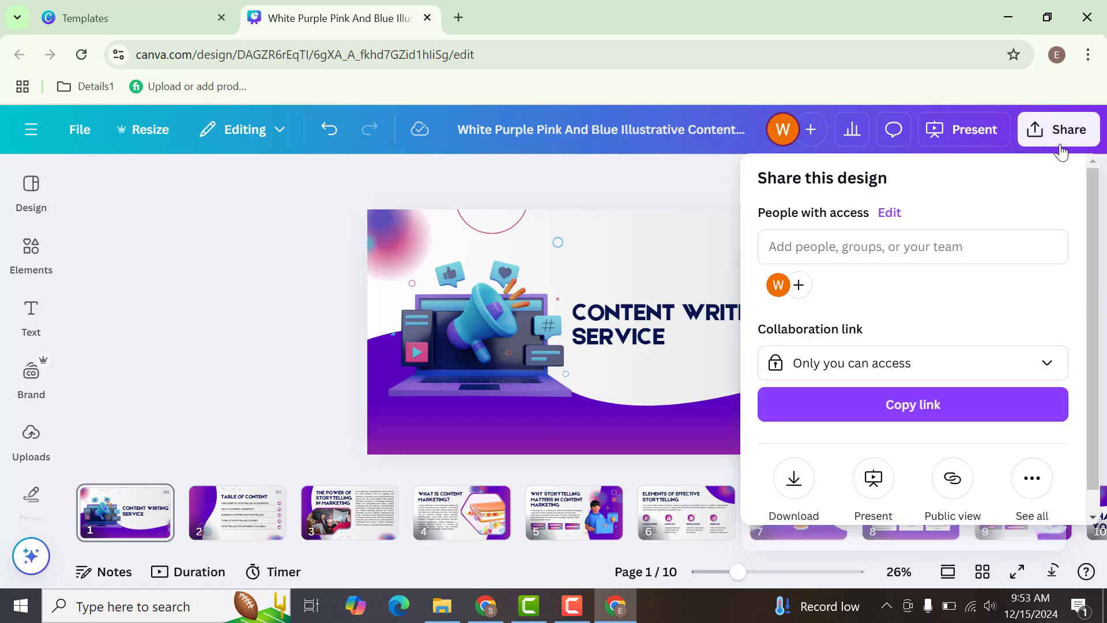
left_click(794, 479)
left_click(829, 258)
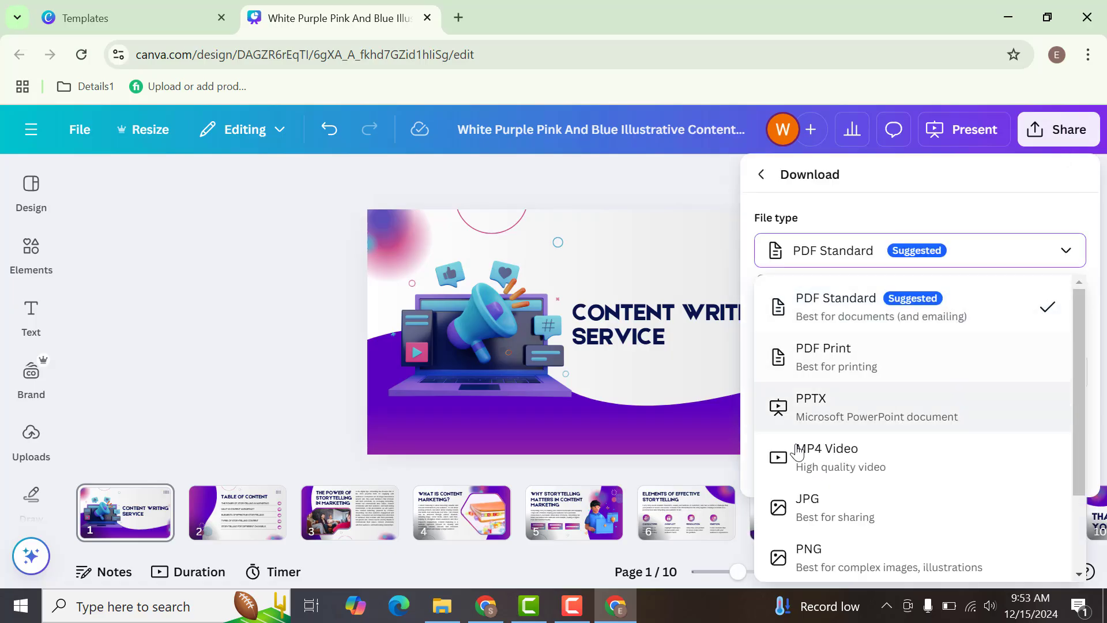
left_click(1098, 205)
left_click(1060, 135)
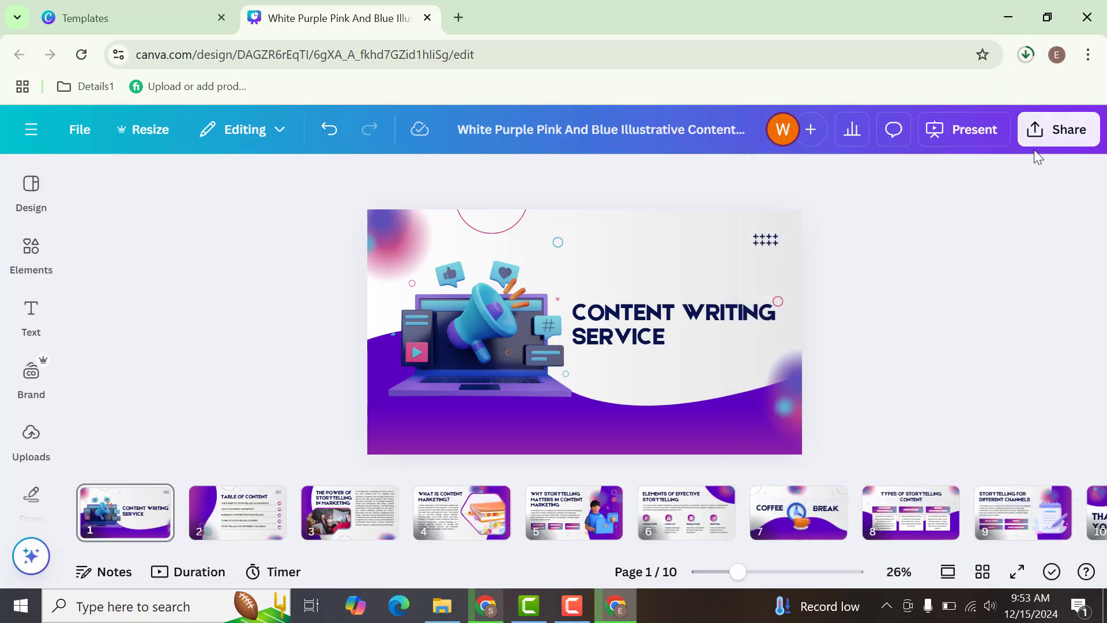
- Download the design again with JPG as the file type
left_click(1038, 137)
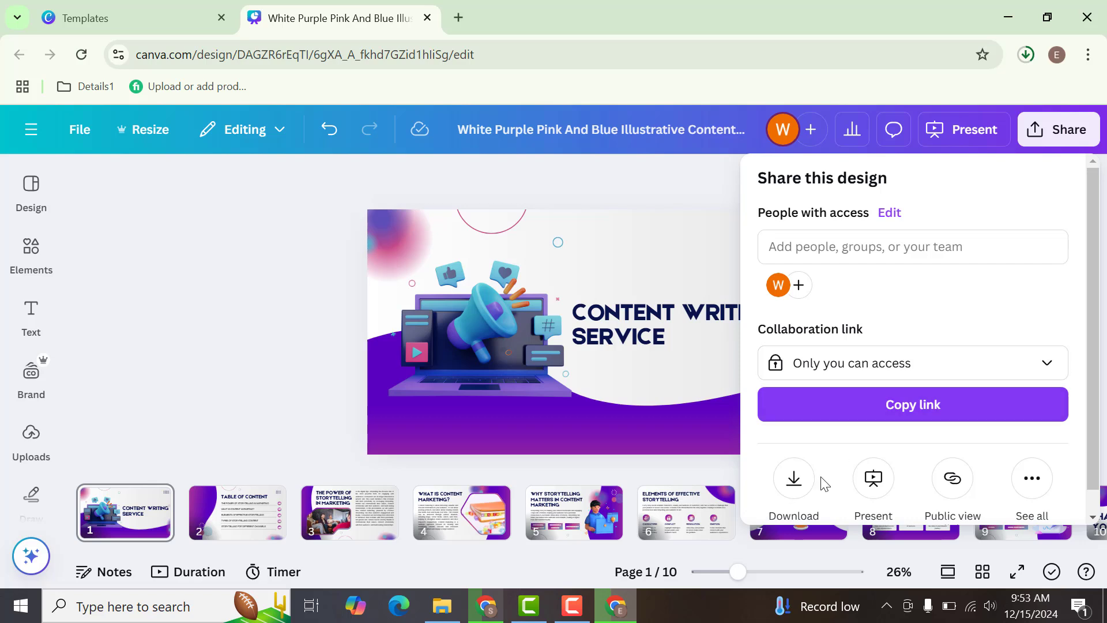
left_click(795, 490)
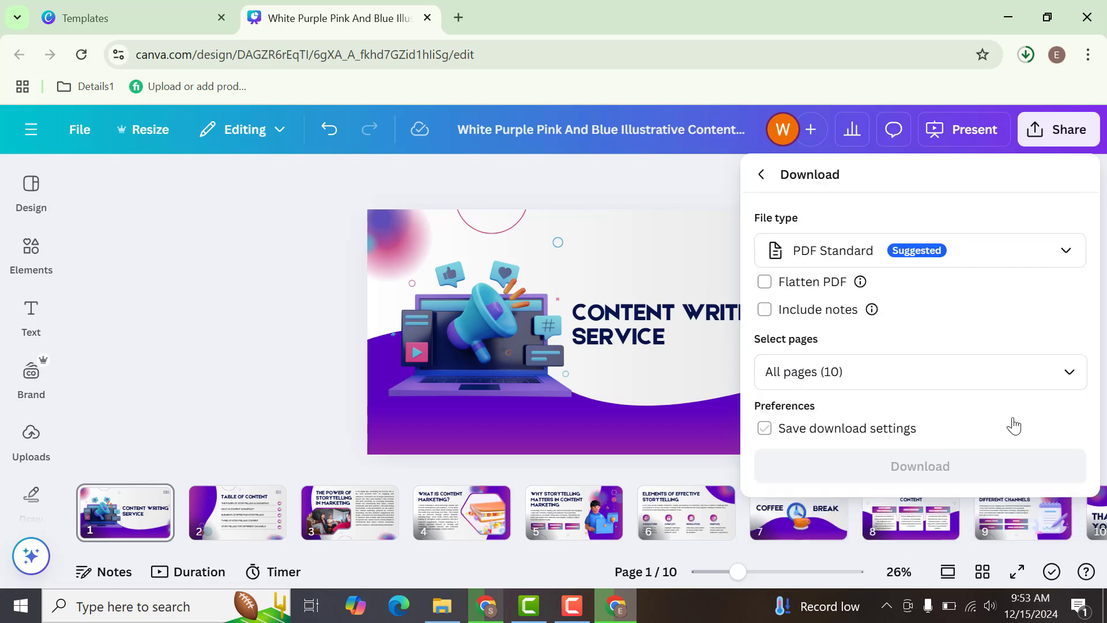
left_click(1017, 256)
left_click_drag(1078, 334, 1075, 416)
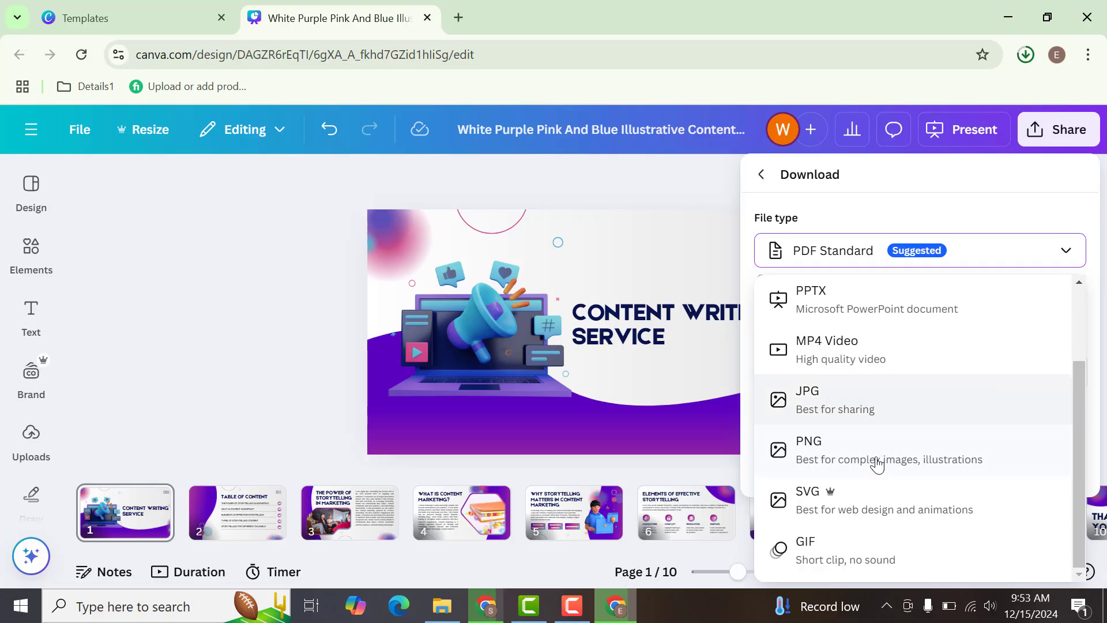
left_click(881, 408)
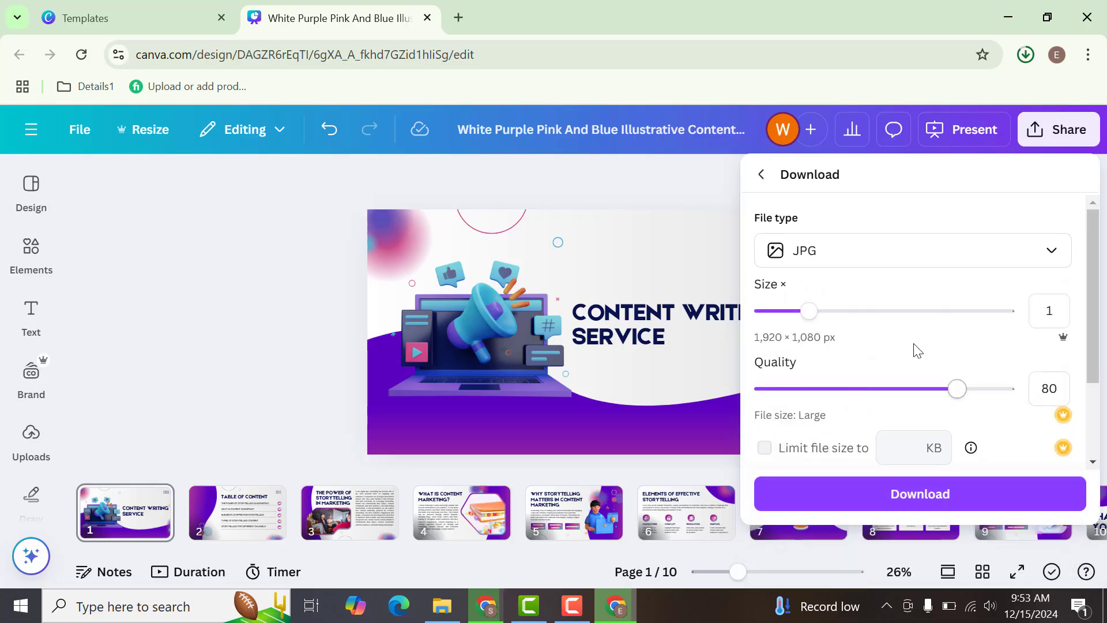
left_click(871, 495)
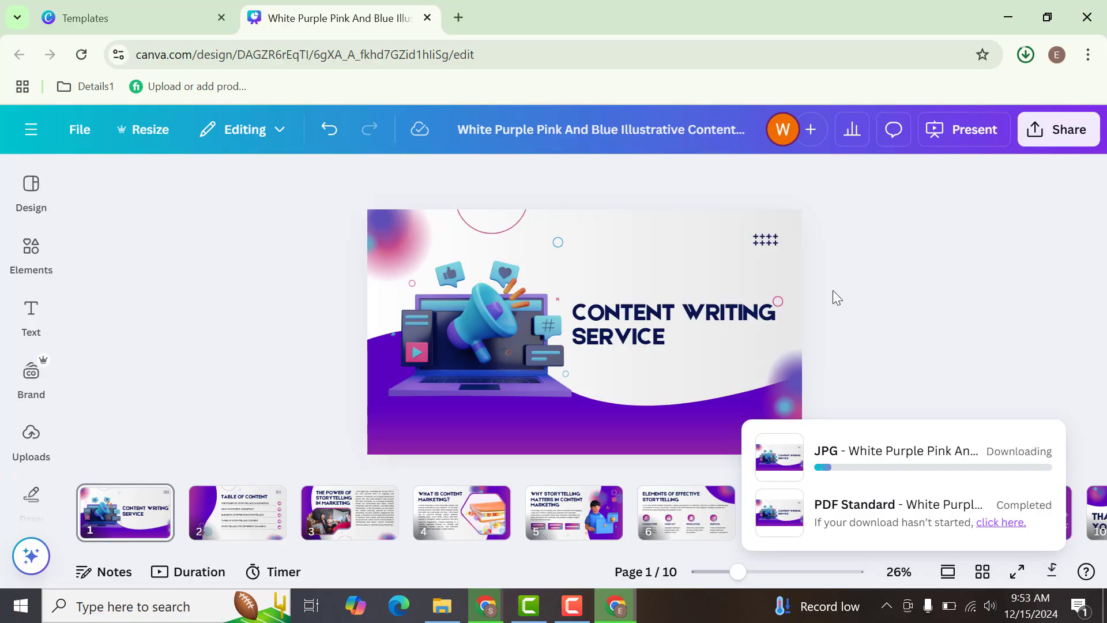
- Show the finished PDF download in the Downloads folder, check the recent files there, and return to the Canva design
left_click(491, 612)
left_click(491, 612)
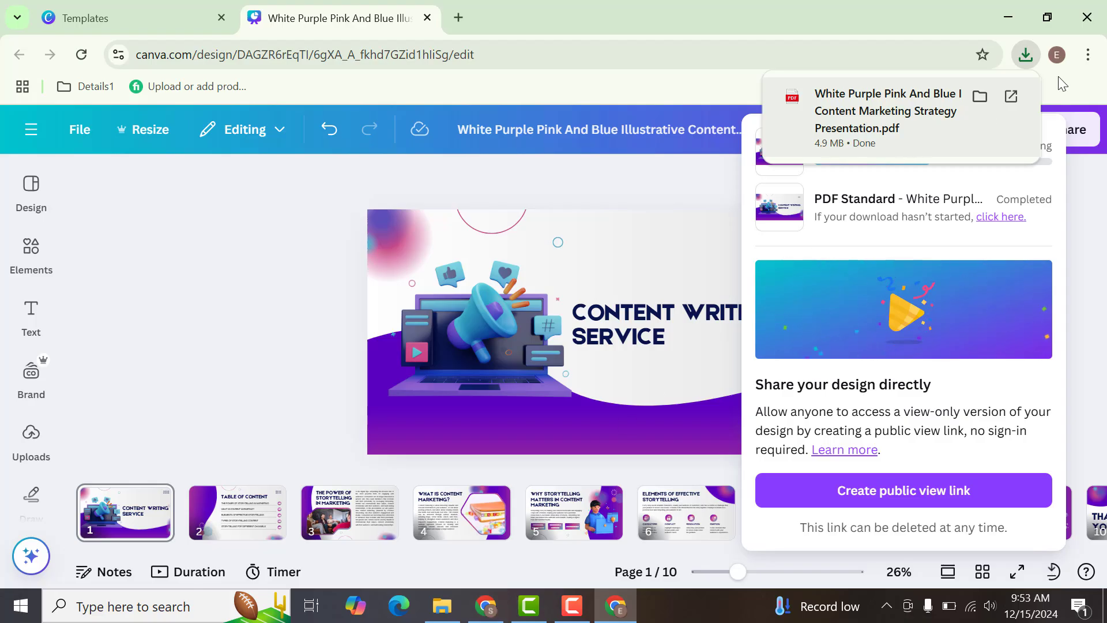
left_click(981, 97)
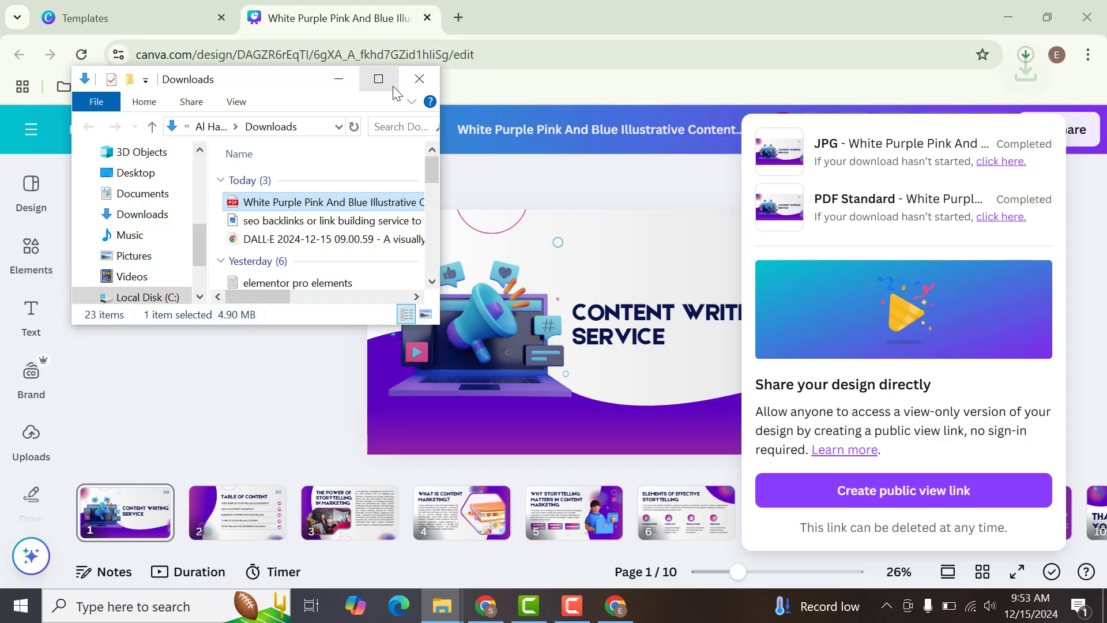
left_click(393, 83)
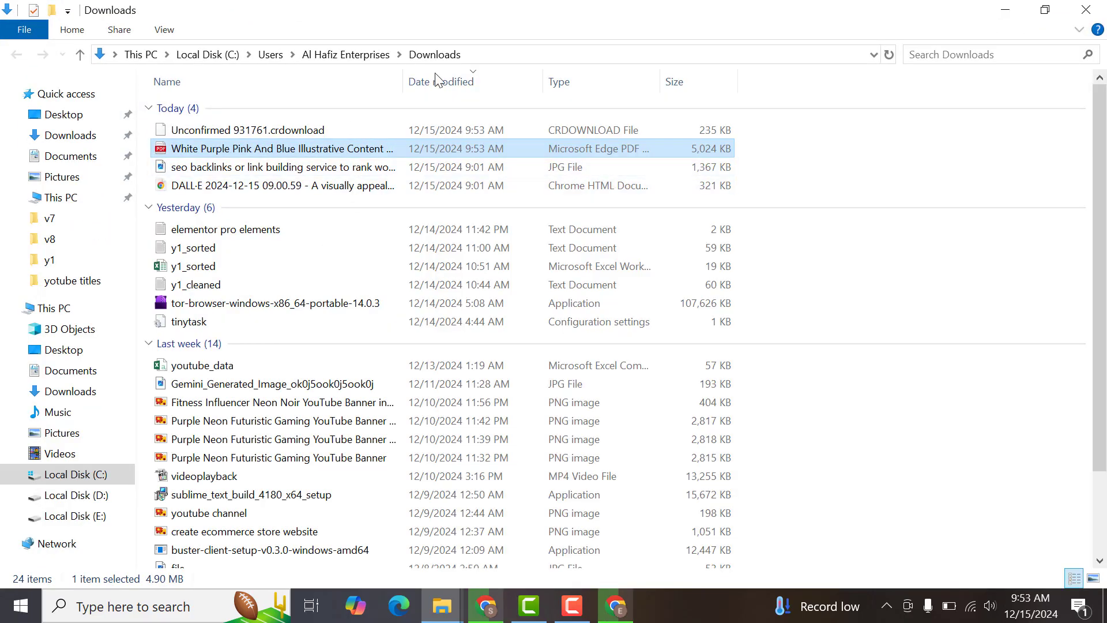
left_click(470, 167)
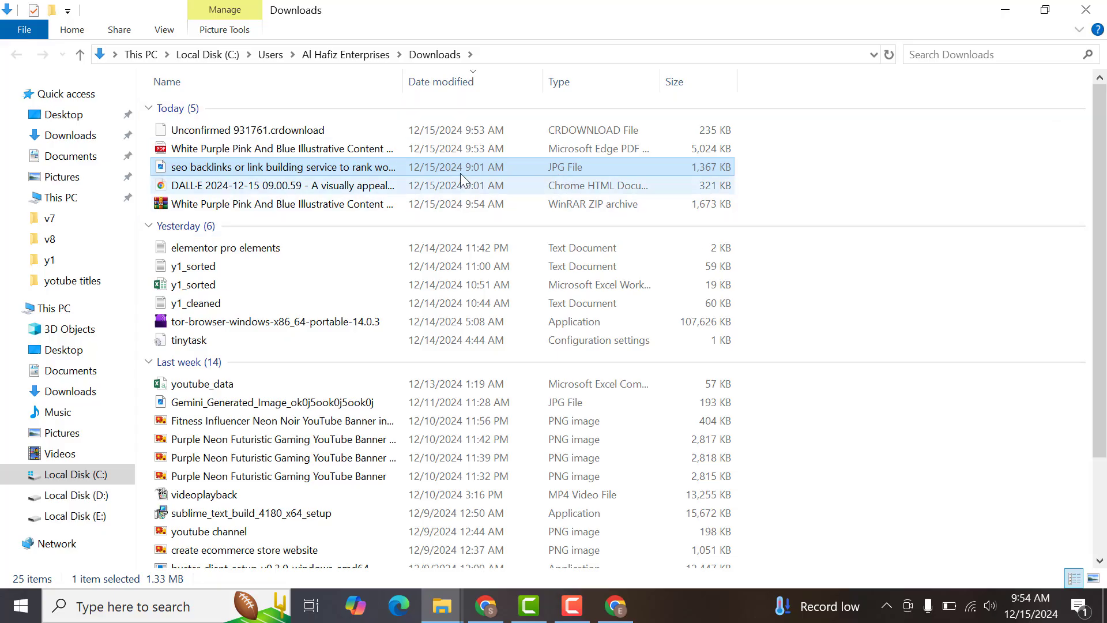
left_click(442, 150)
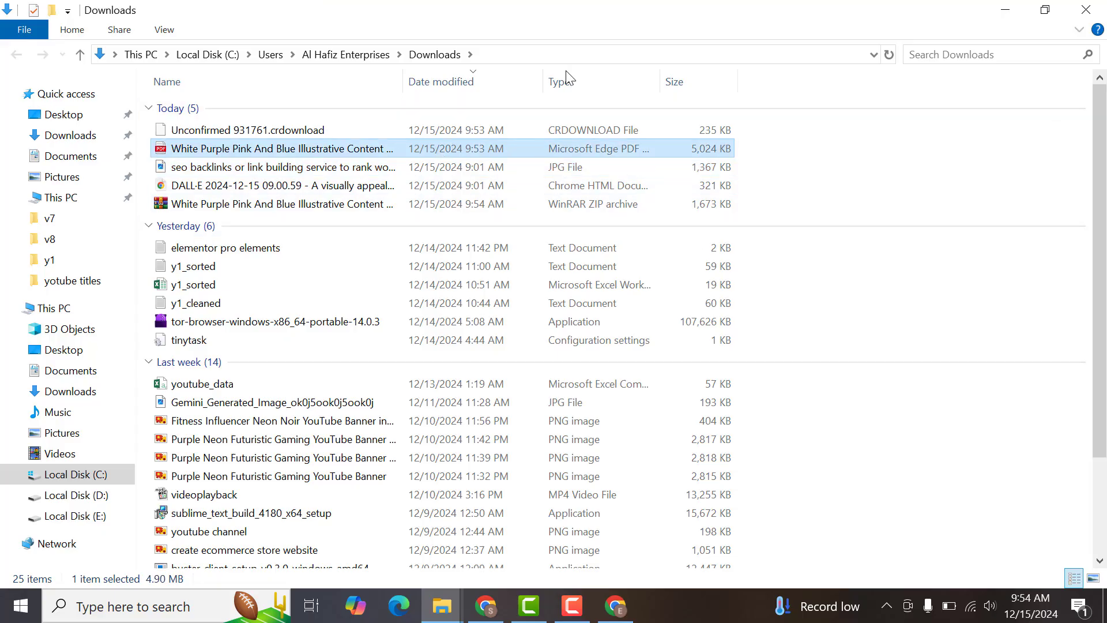
left_click(1009, 7)
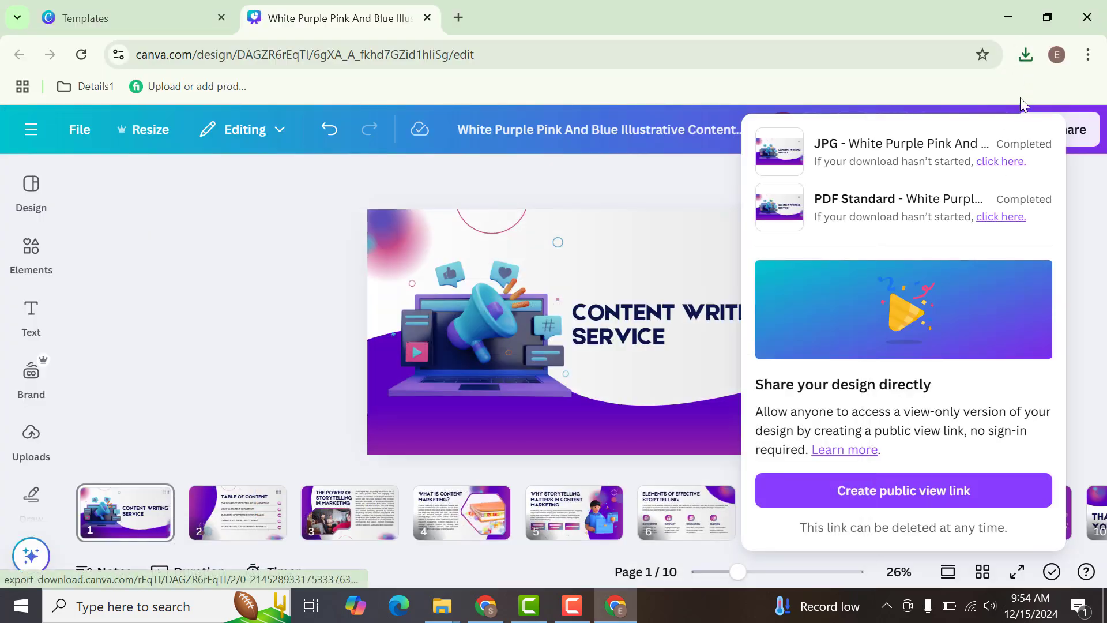
- Extract the downloaded presentation ZIP into its own folder in Downloads and open the folder of page images
left_click(1026, 46)
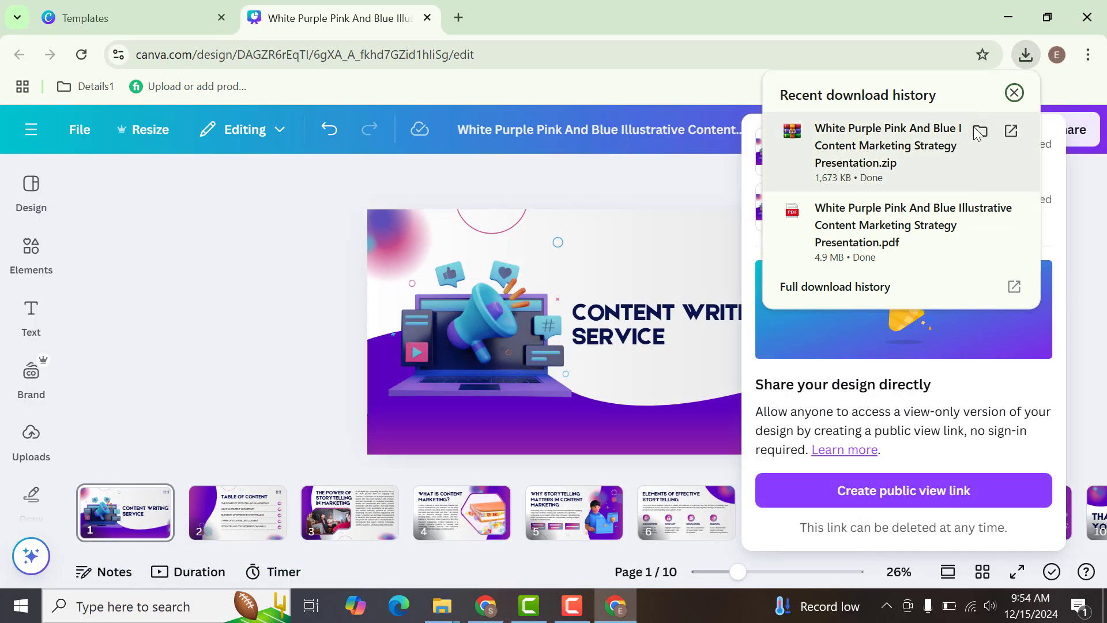
left_click(980, 131)
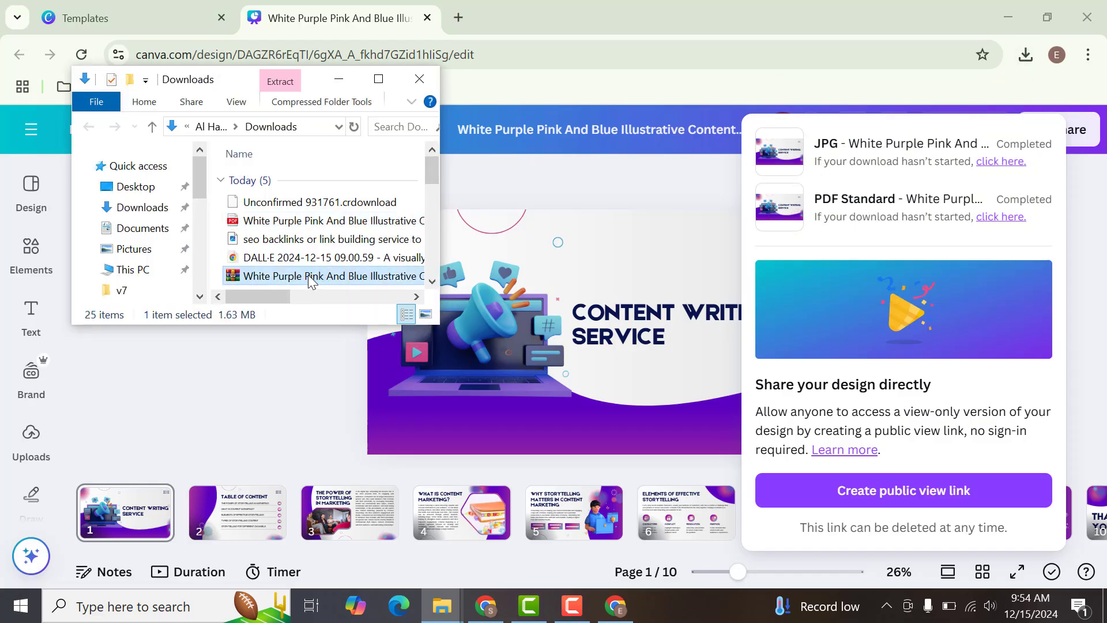
right_click(311, 279)
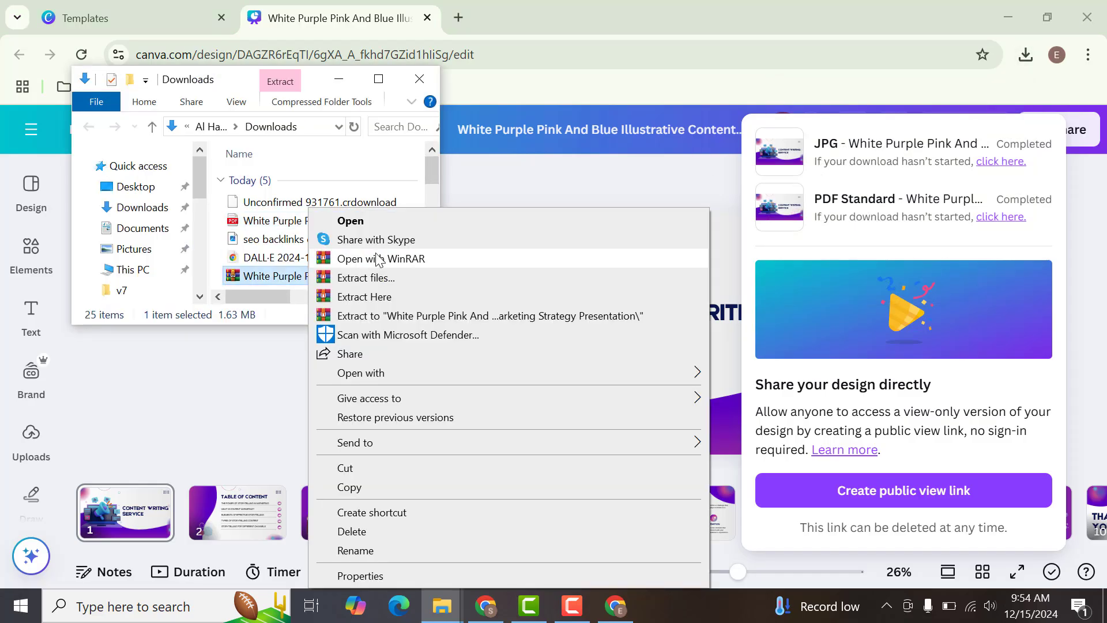
left_click(345, 317)
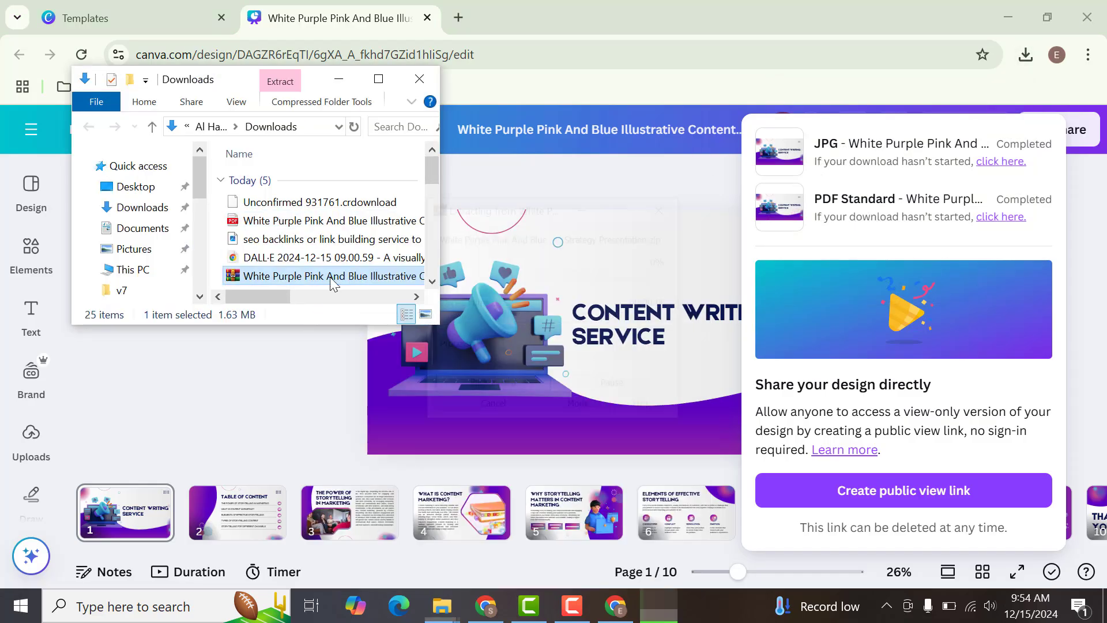
left_click(378, 79)
double_click(306, 203)
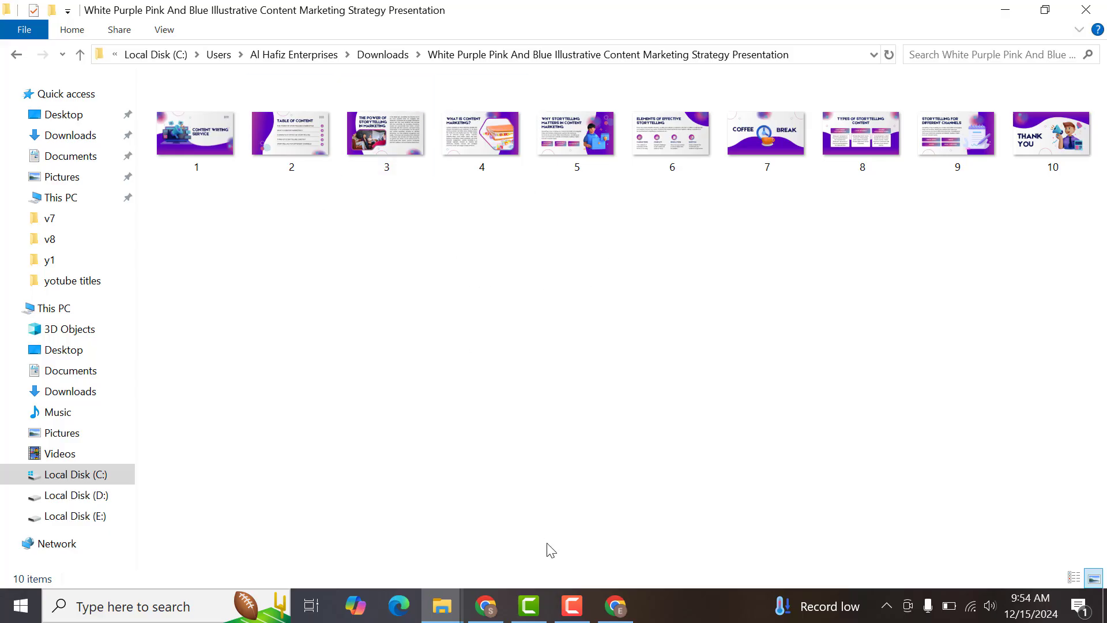
- Switch to the Legiit gallery page and upload the first page image from the extracted presentation folder as the service photo
left_click(489, 609)
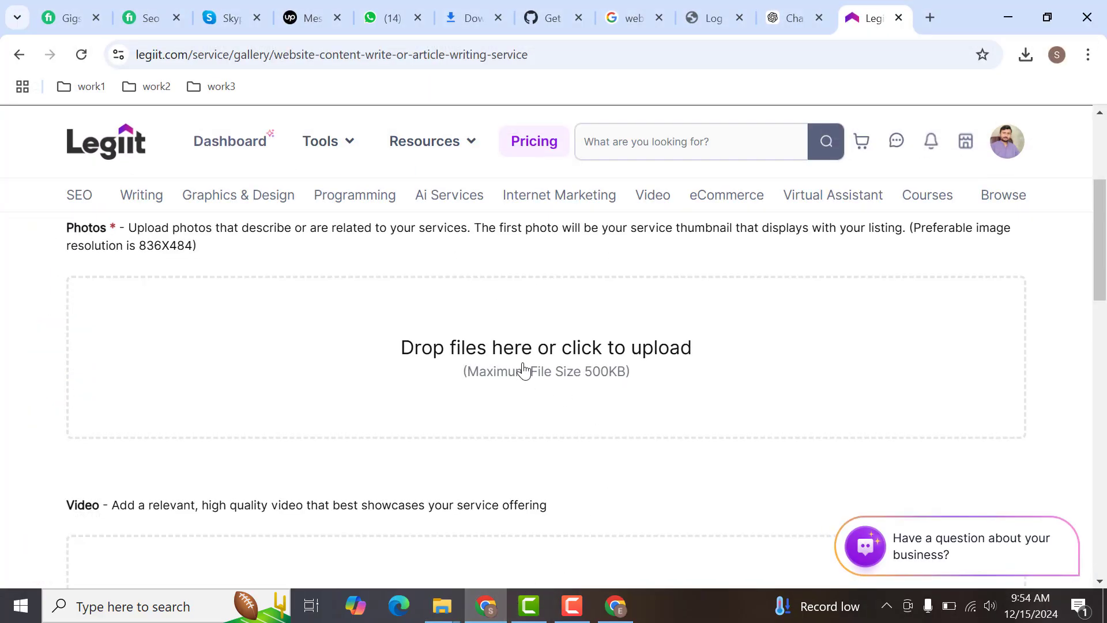
left_click(445, 338)
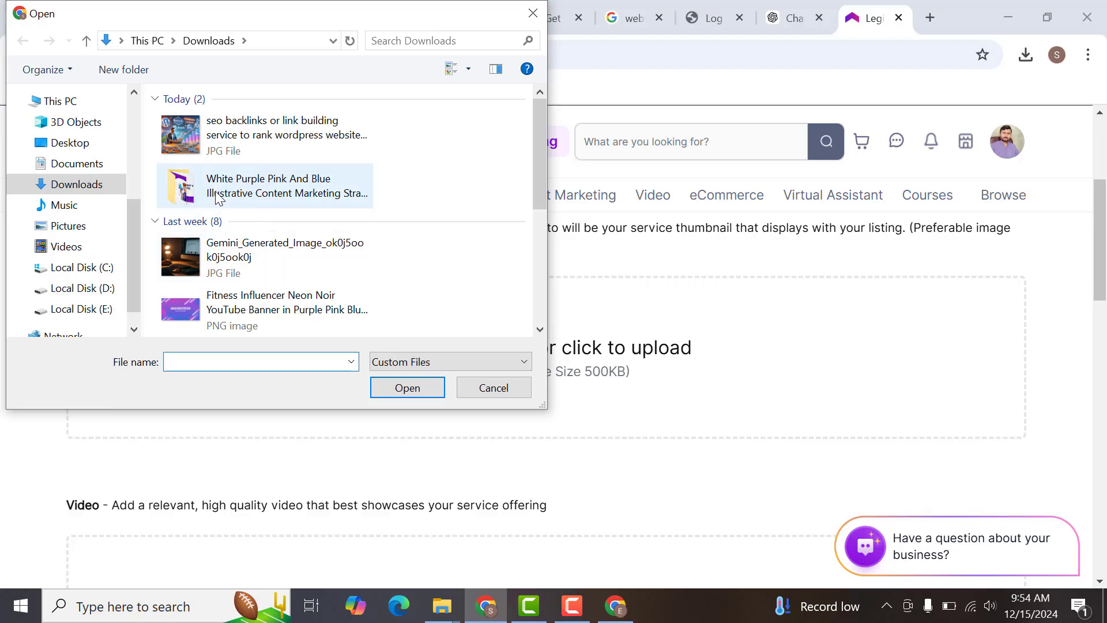
double_click(183, 195)
left_click(197, 149)
double_click(197, 149)
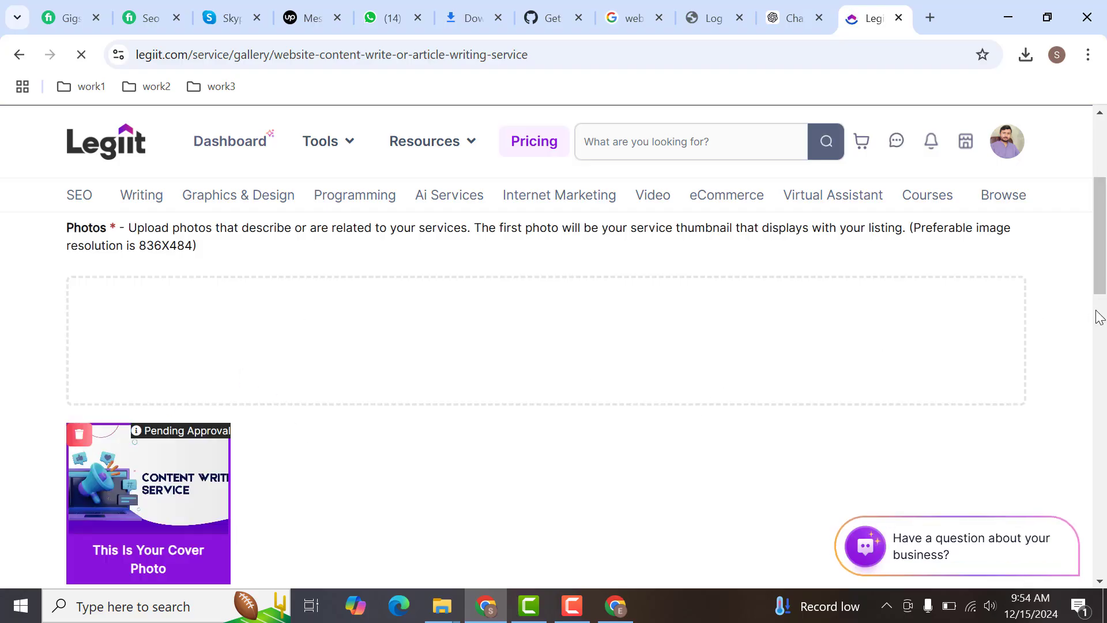
- Save the gallery without adding a video or Facebook image, and check the new listing in the services list
scroll(1106, 267, "down", 1)
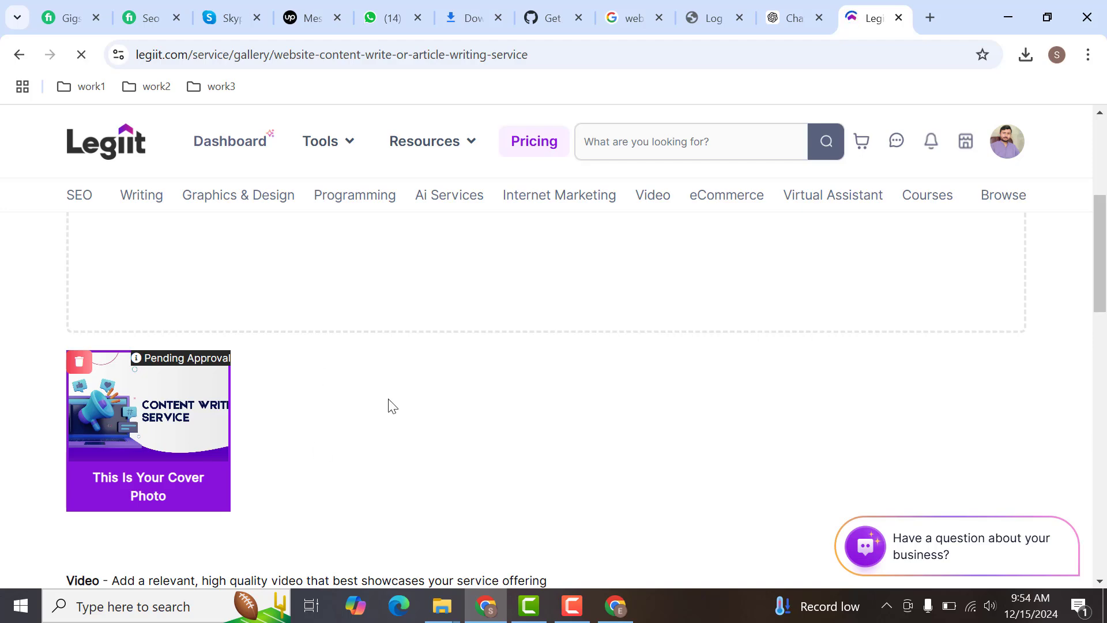
left_click_drag(1101, 267, 1101, 423)
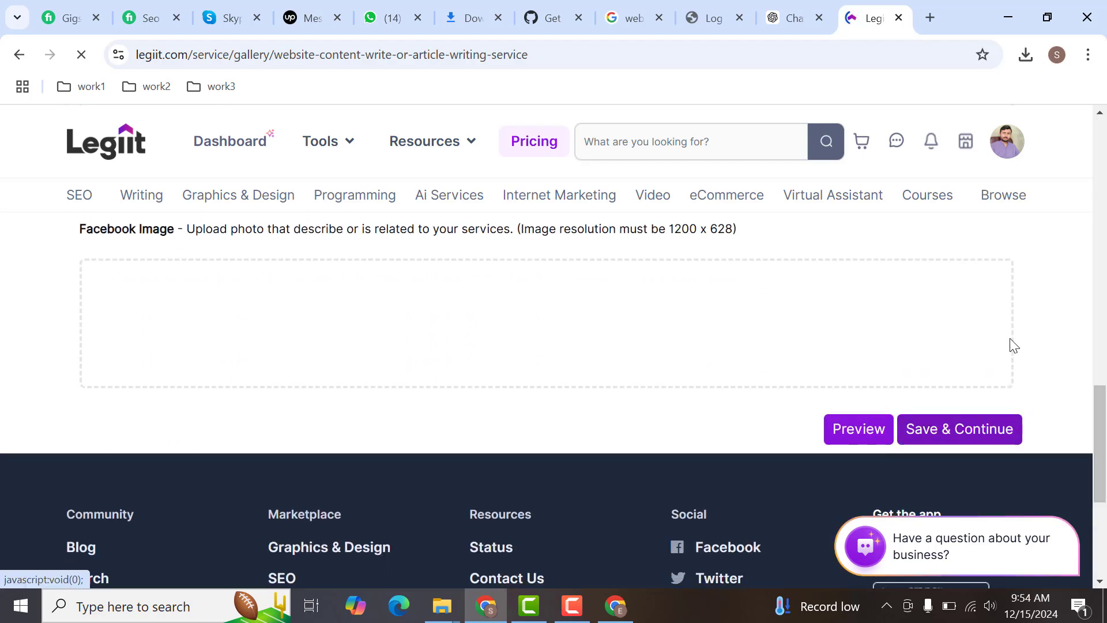
left_click(943, 415)
scroll(1103, 230, "down", 10)
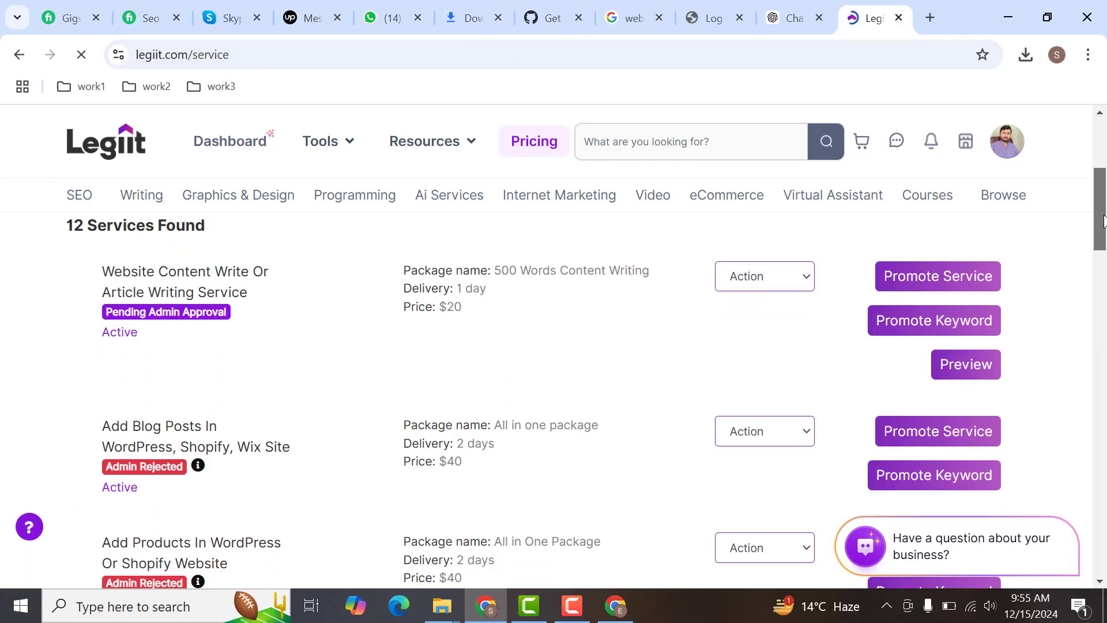
scroll(1103, 230, "up", 5)
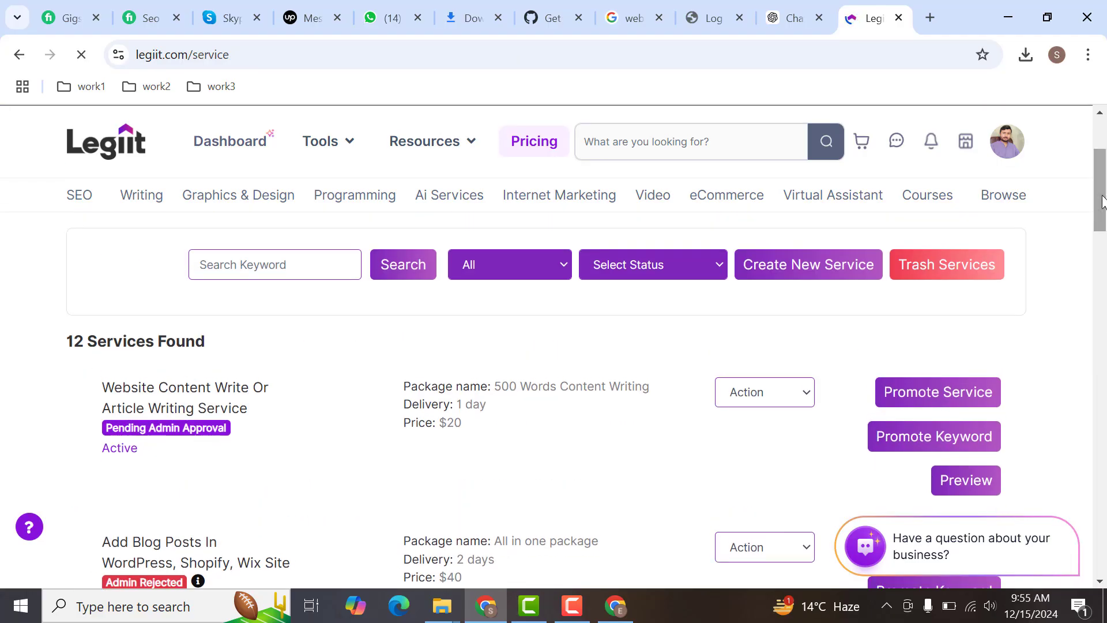